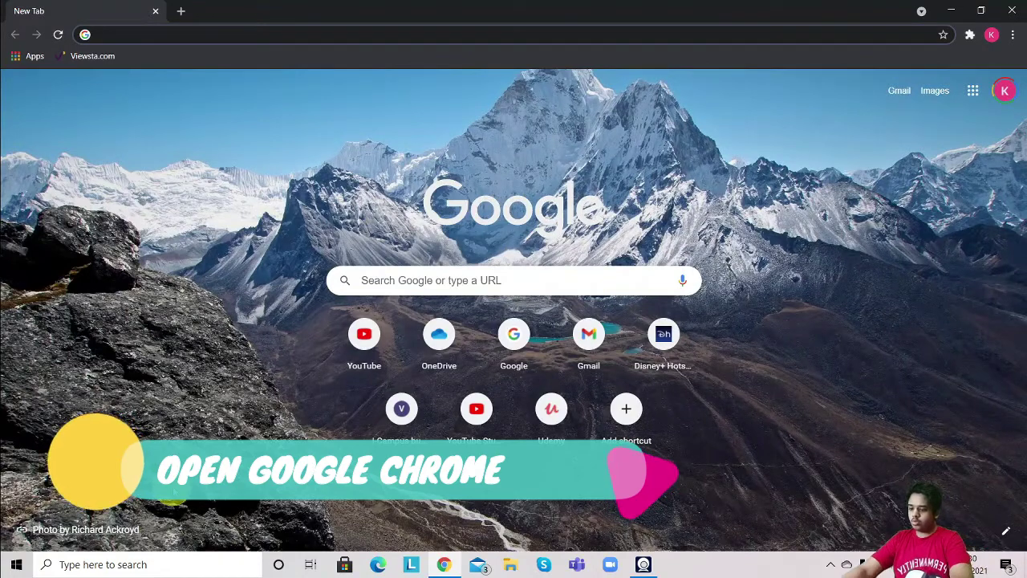
# Go to youtube.com and open YouTube Studio for the signed-in channel
pyautogui.write('youtube.ci')
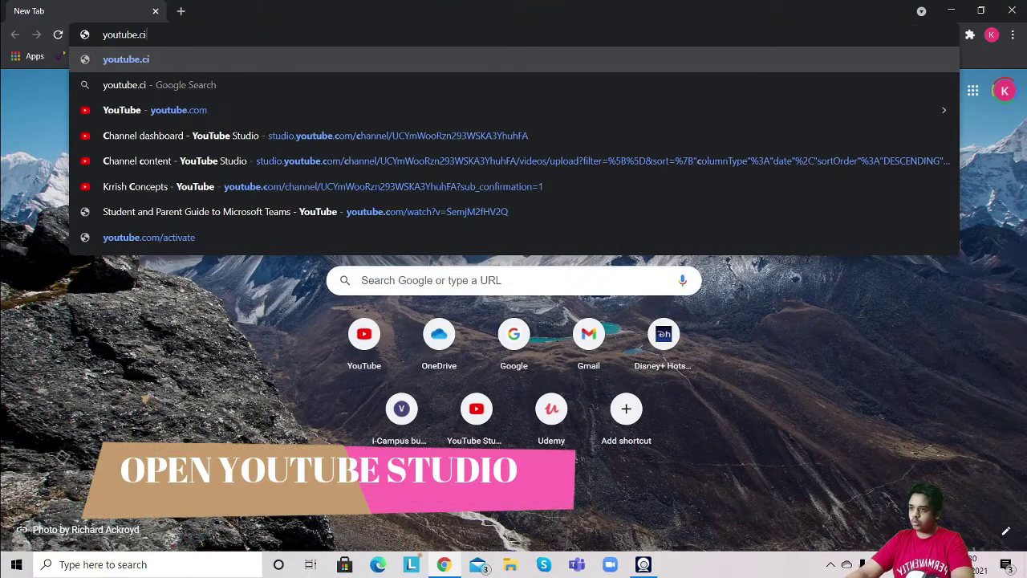
pyautogui.press('BackSpace')
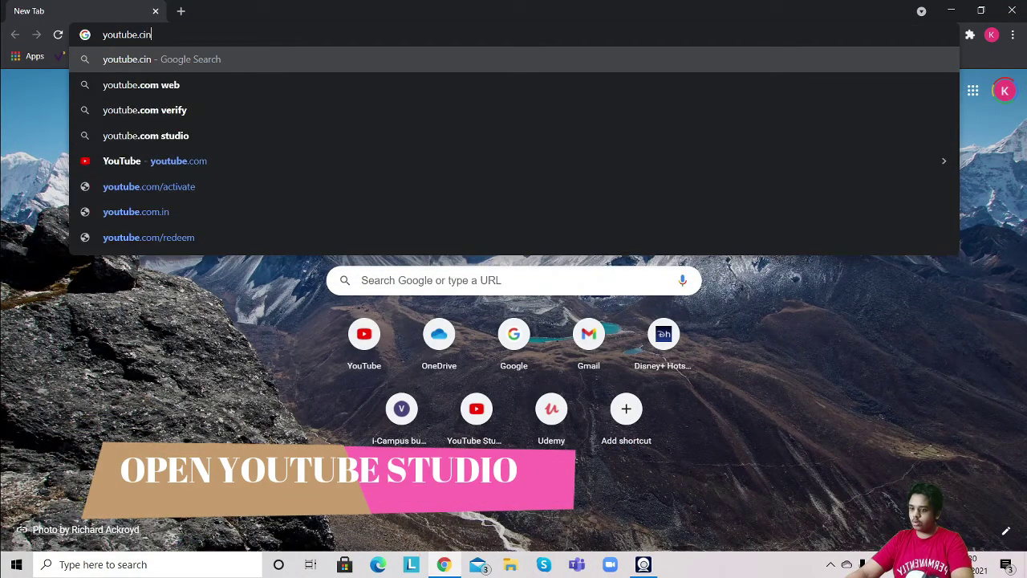
pyautogui.write('om')
pyautogui.press('Return')
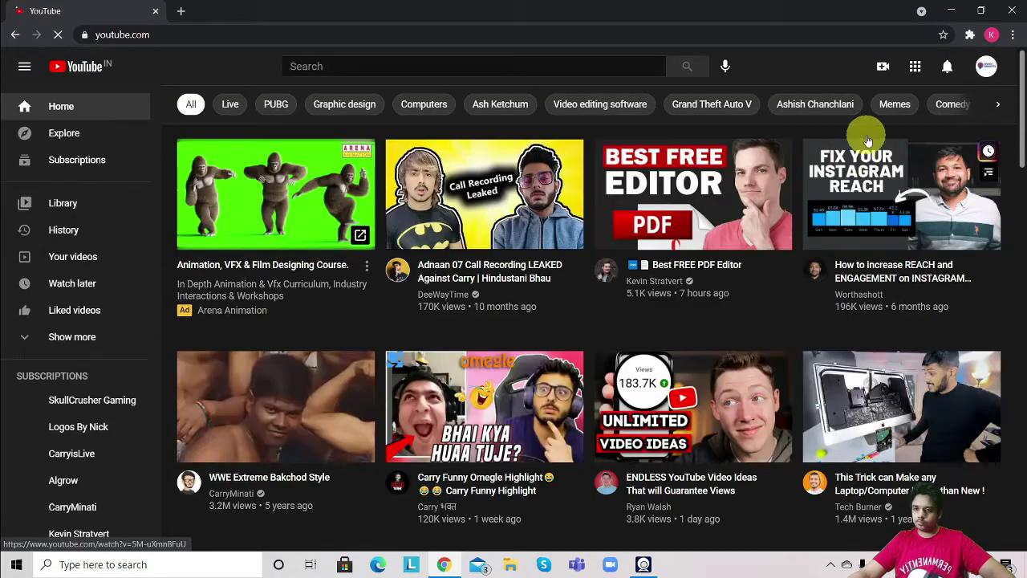
pyautogui.click(987, 69)
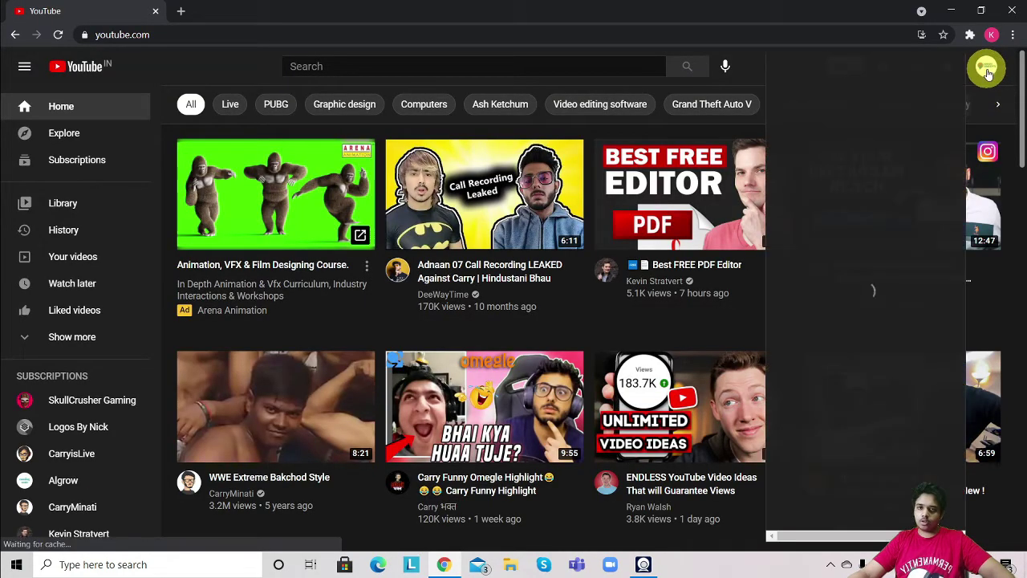
pyautogui.click(893, 210)
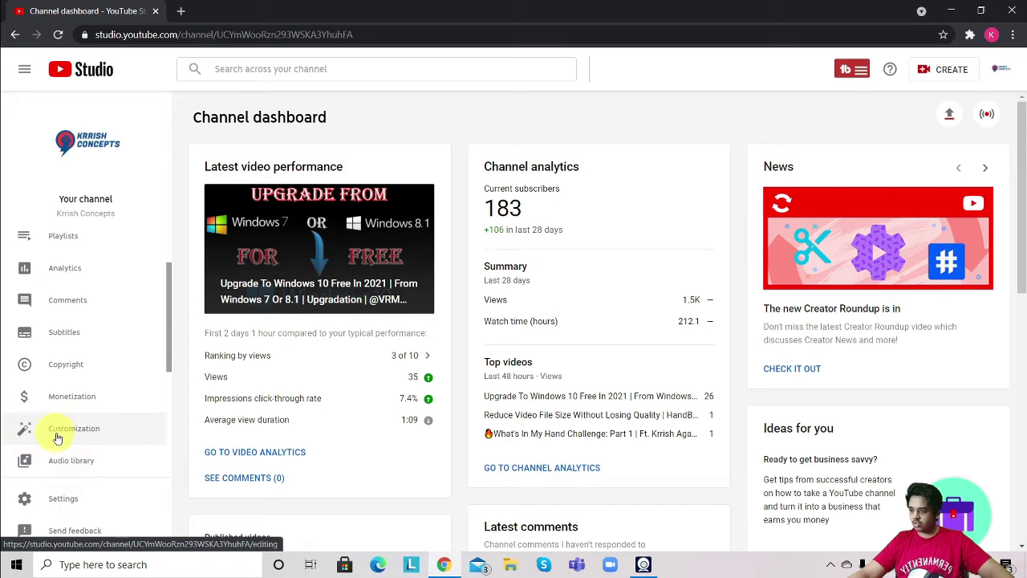
# Open the basic info of the channel customization page and copy the channel URL
pyautogui.click(50, 431)
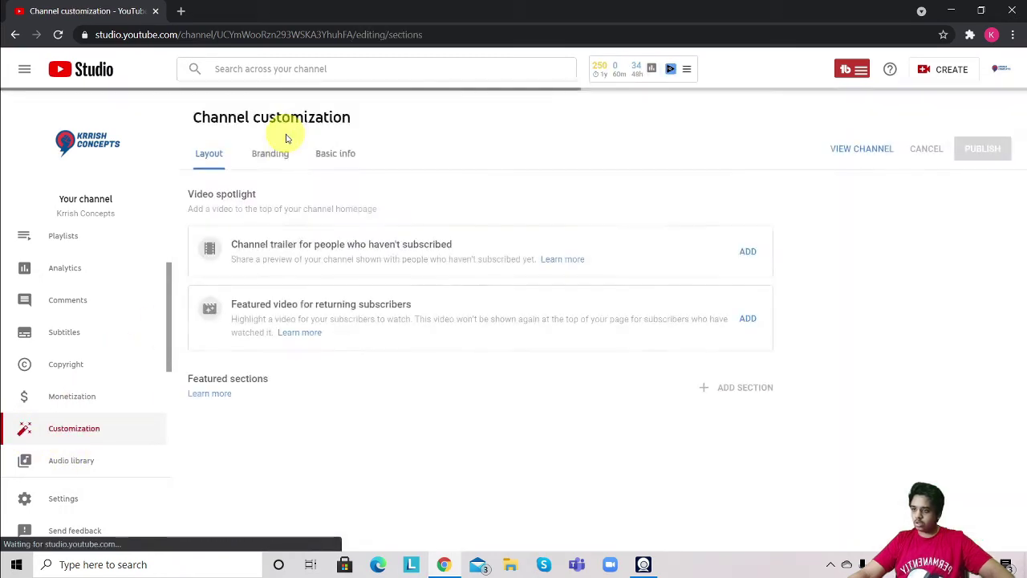
pyautogui.click(344, 159)
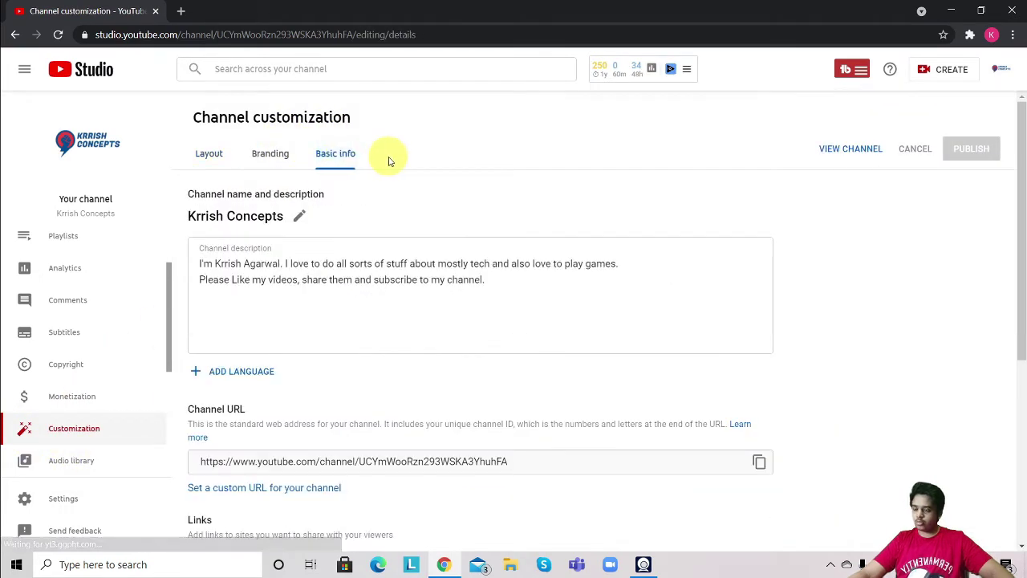
pyautogui.scroll(-3, 393, 233)
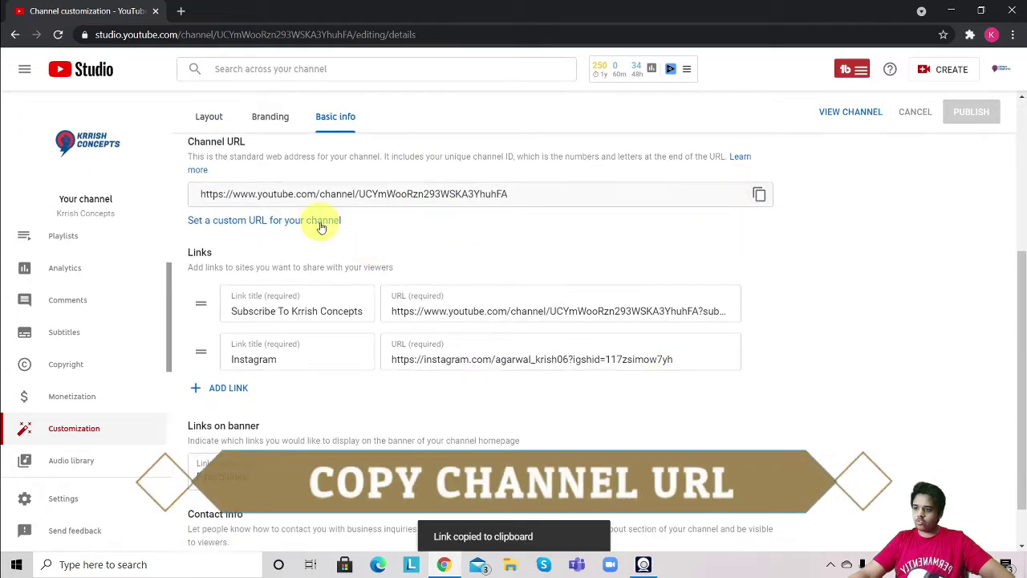
pyautogui.click(183, 10)
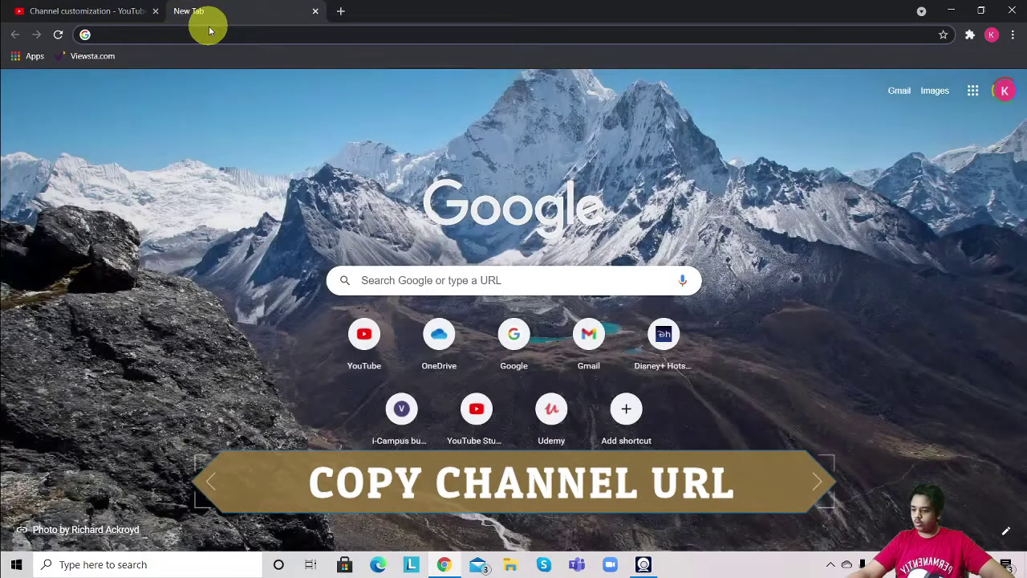
pyautogui.write('https://www.youtube.com/channel/UCYmWooRzn293WSKA3YhuhFA')
pyautogui.hotkey('ctrl', 'a')
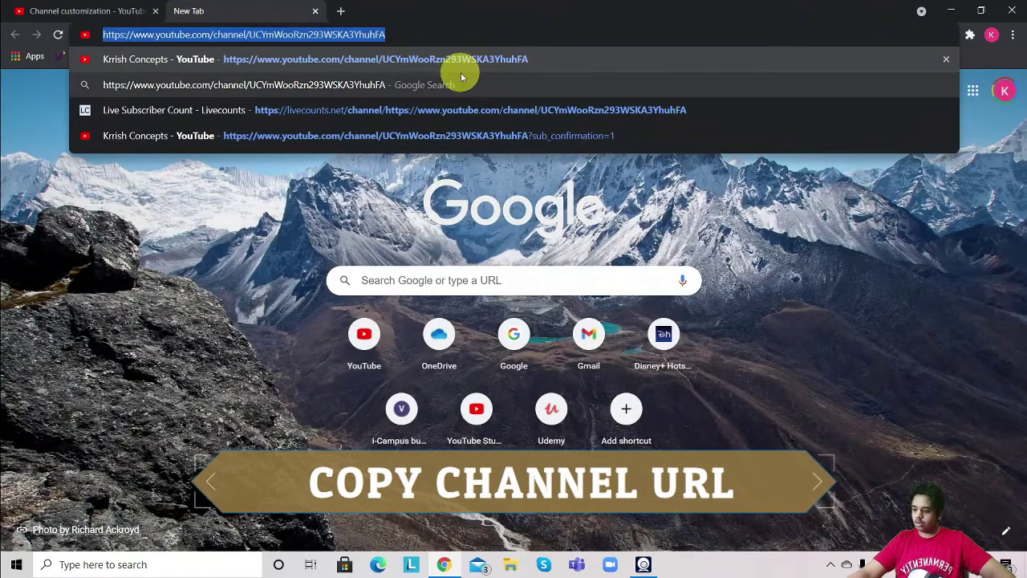
pyautogui.press('super+v')
pyautogui.click(475, 136)
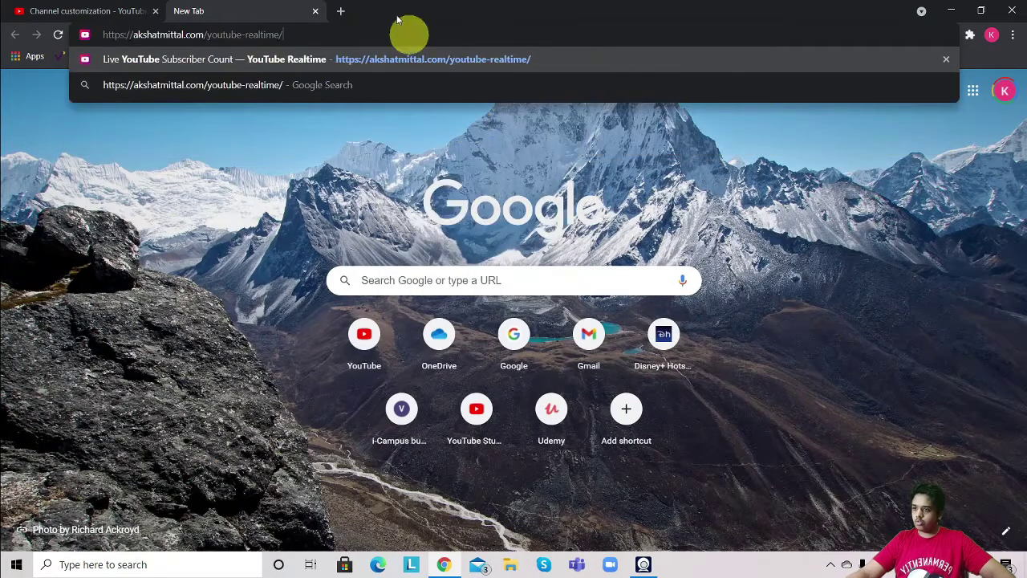
pyautogui.press('Return')
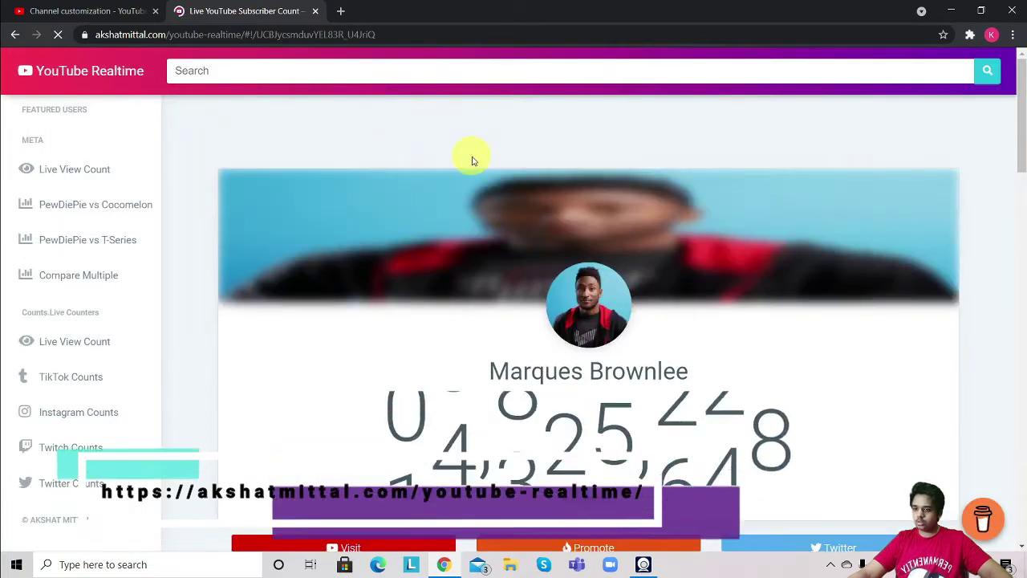
# Look up the channel on YouTube Realtime by its copied channel URL, clearing the wrongly pasted site address
pyautogui.click(402, 66)
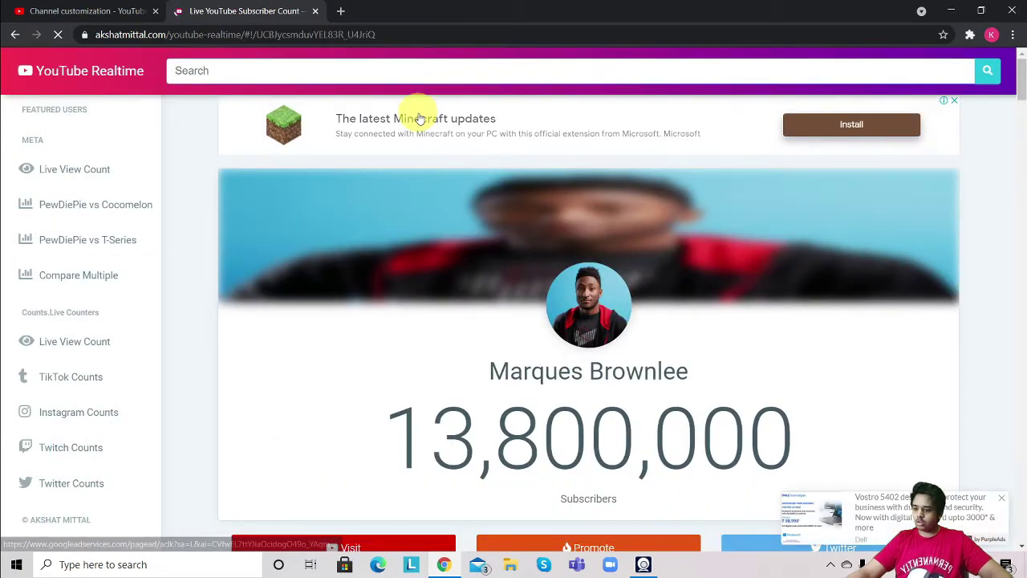
pyautogui.write('https://akshatmittal.com/youtube-realtime/')
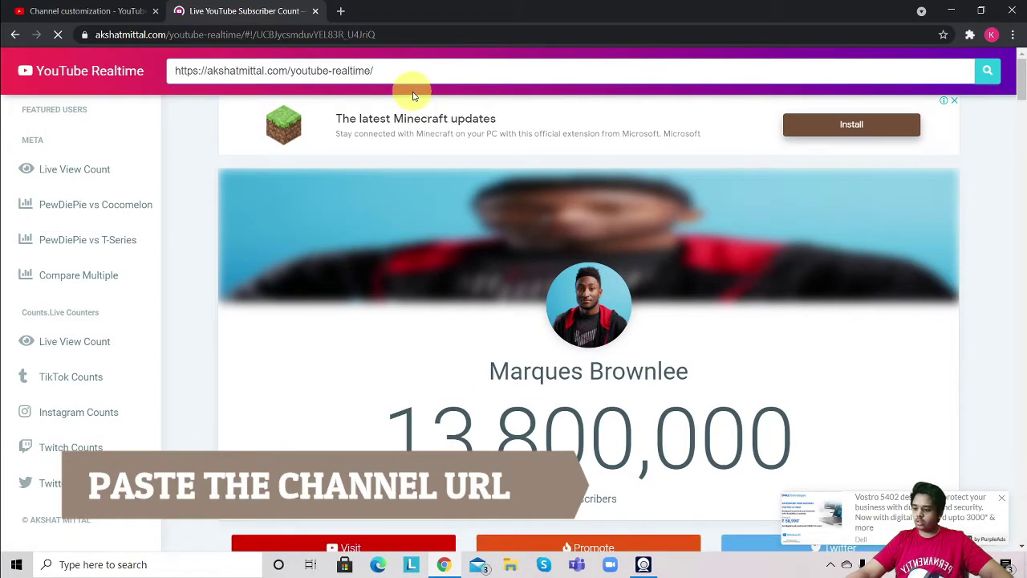
pyautogui.hotkey('ctrl', 'a')
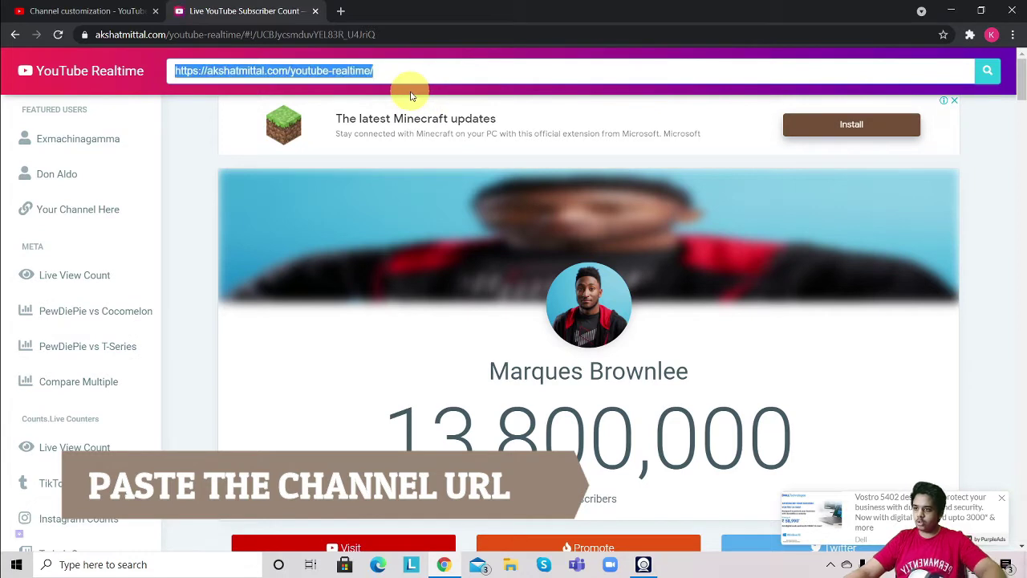
pyautogui.press('BackSpace')
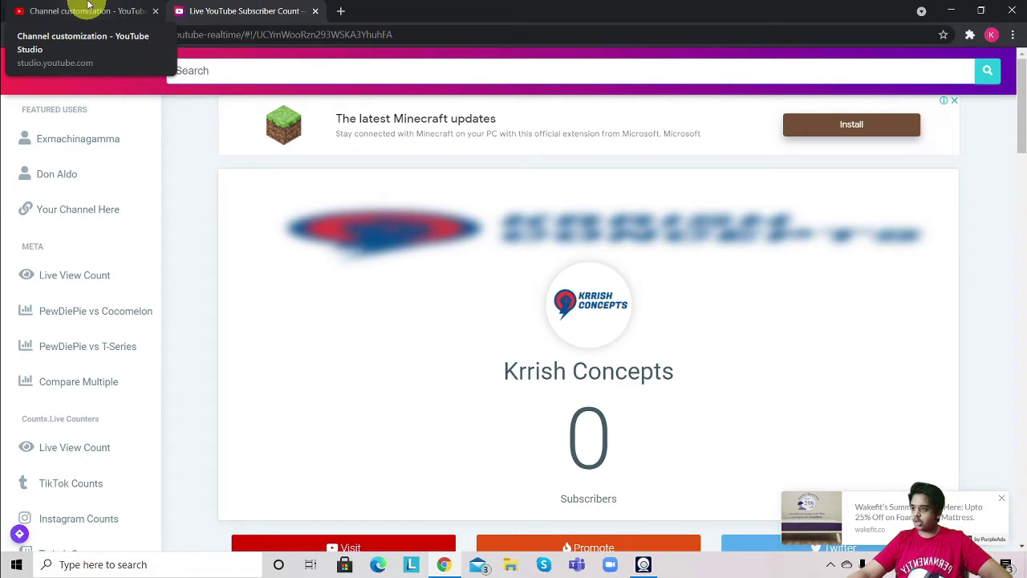
# In YouTube Studio's advanced channel settings, enable displaying the number of people subscribed to the channel and save
pyautogui.click(88, 8)
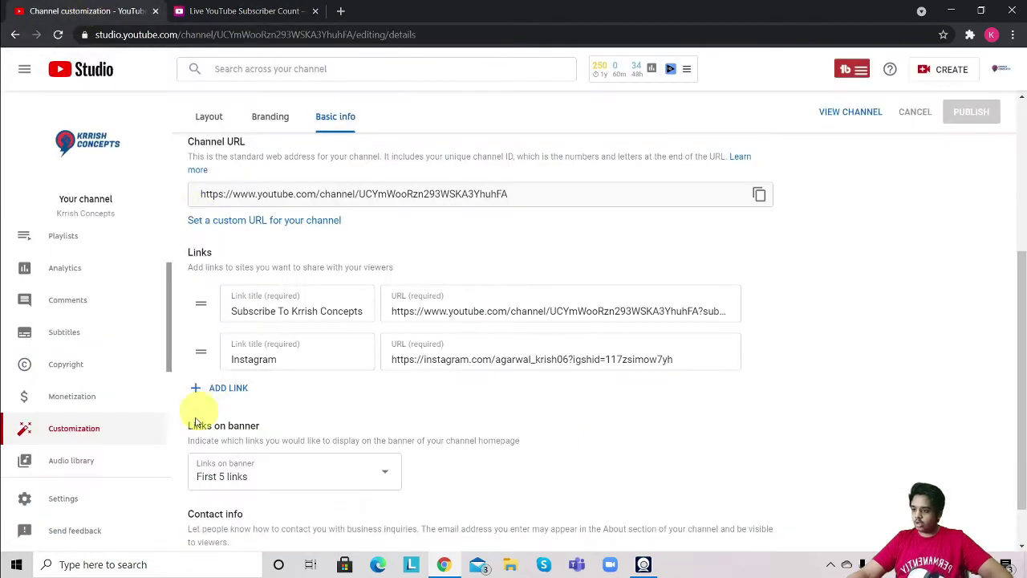
pyautogui.click(157, 501)
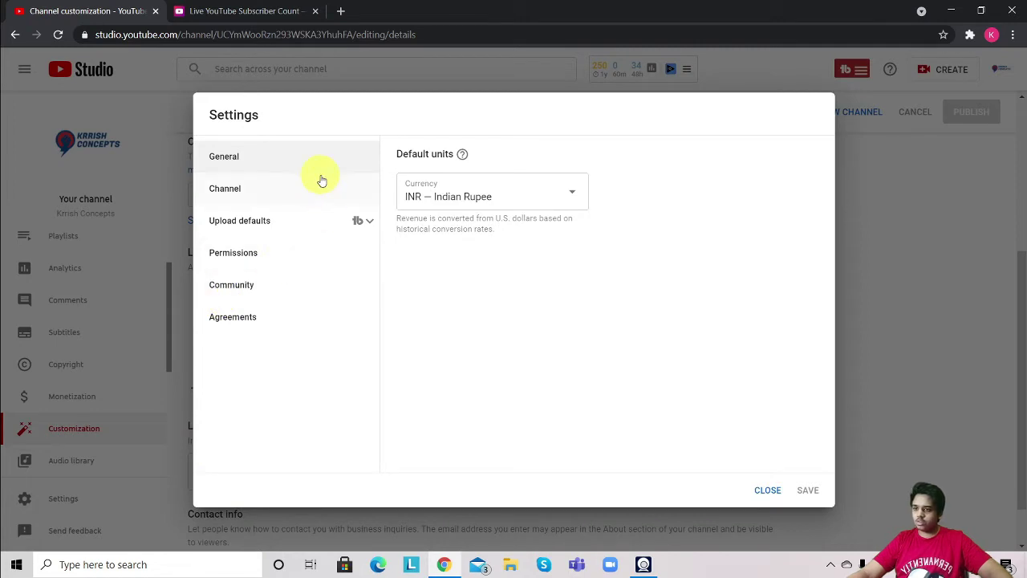
pyautogui.click(273, 190)
pyautogui.click(592, 165)
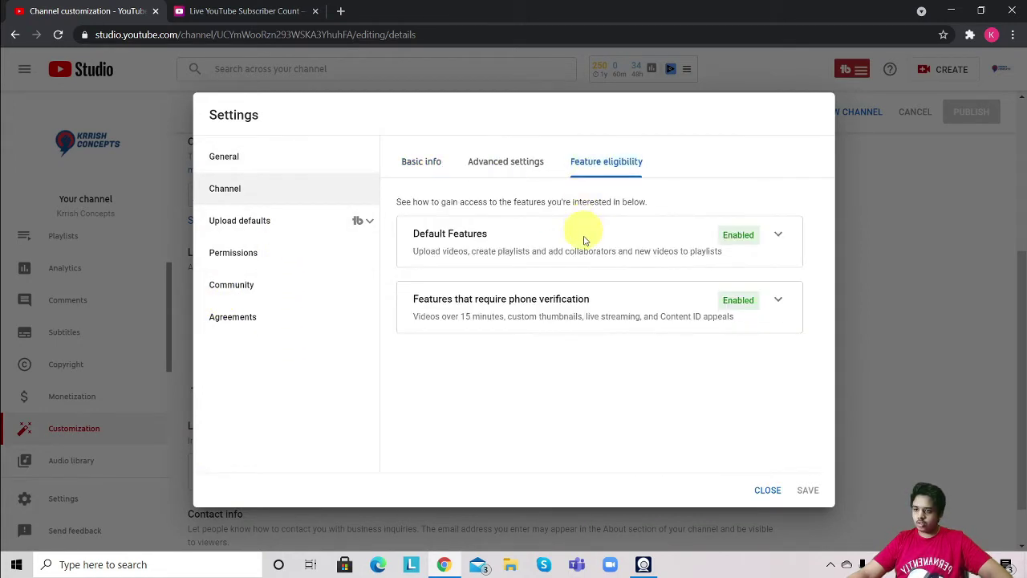
pyautogui.click(518, 172)
pyautogui.scroll(-10, 565, 262)
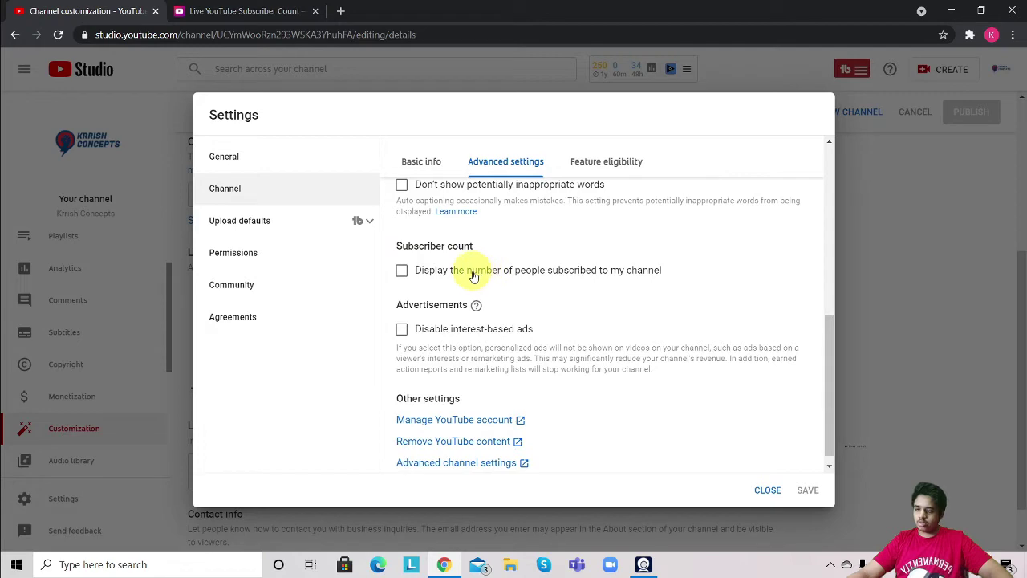
pyautogui.click(474, 275)
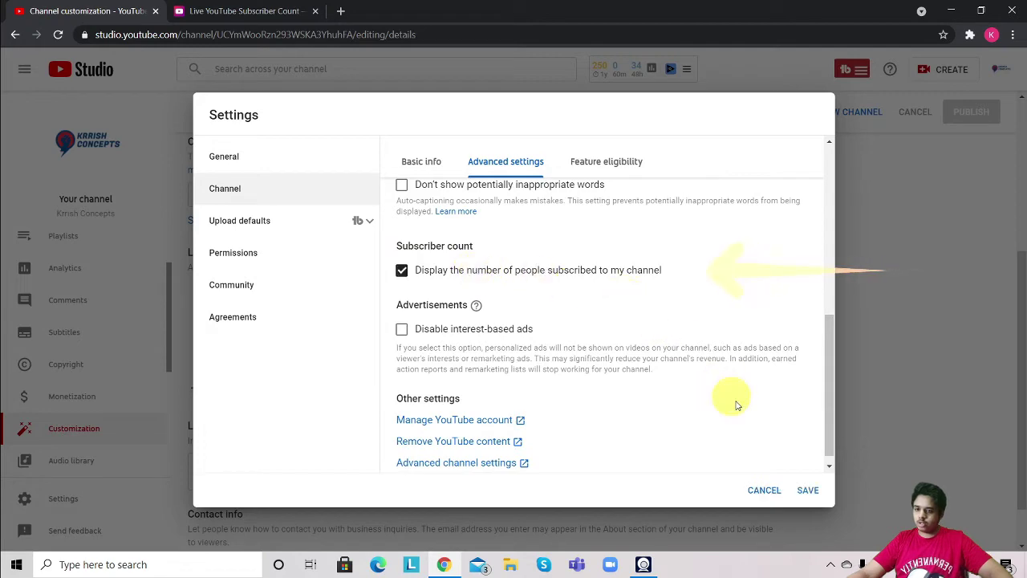
pyautogui.click(808, 491)
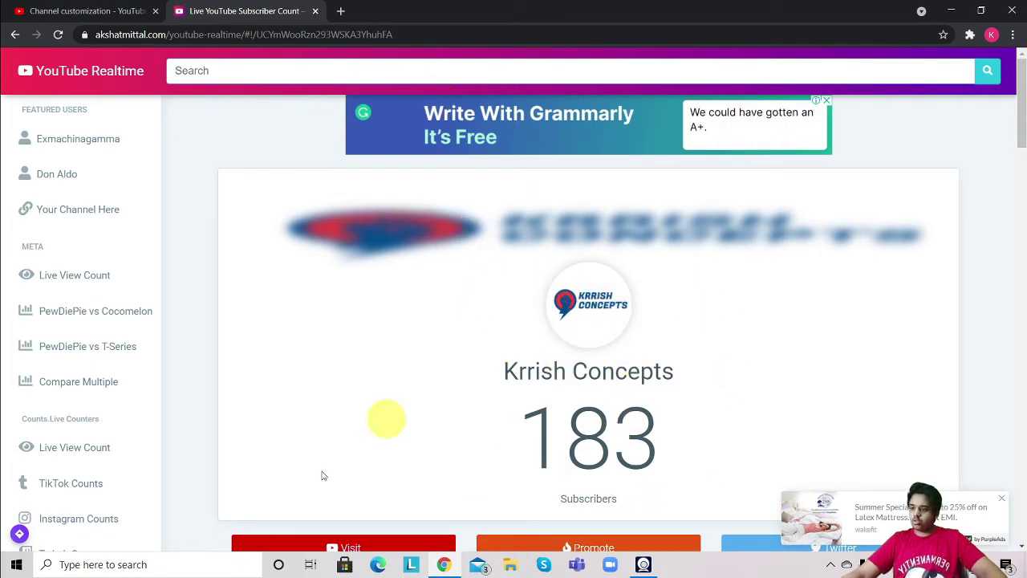
# Search Windows for "Obs" and launch OBS Studio (64bit)
pyautogui.click(197, 568)
pyautogui.write('O')
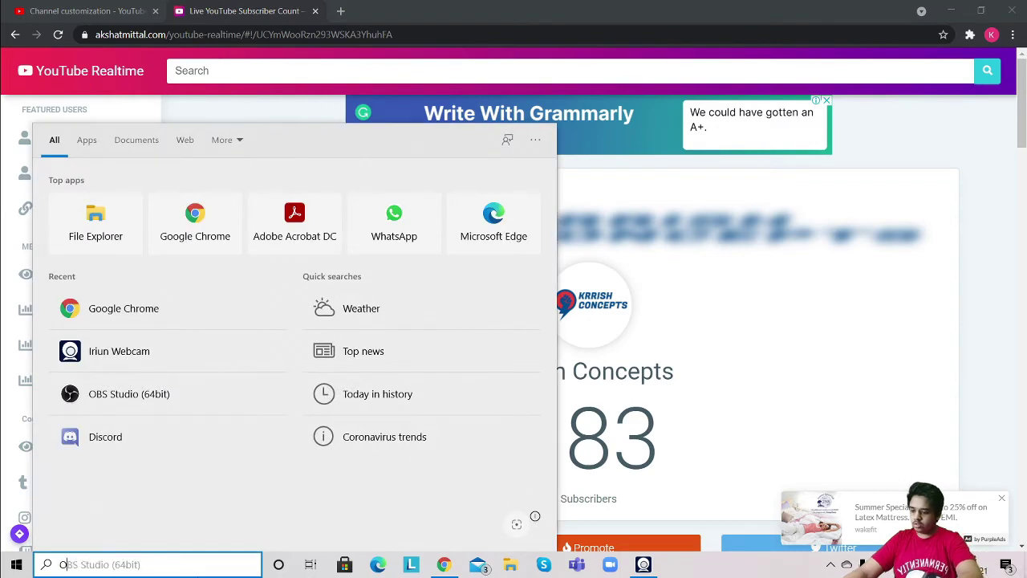
pyautogui.write('bs')
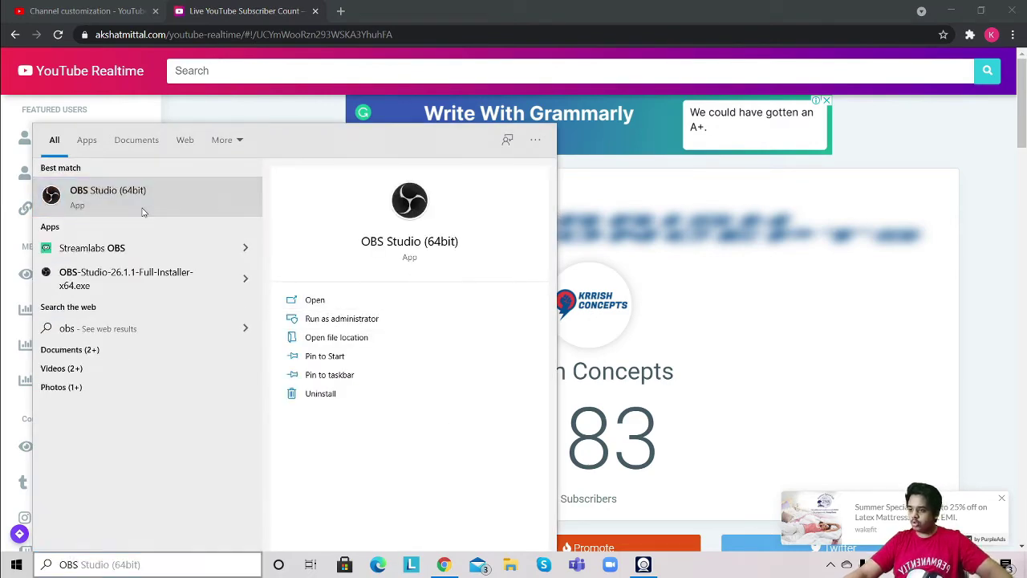
pyautogui.click(143, 212)
# Add a new scene named Scene 2
pyautogui.rightClick(124, 461)
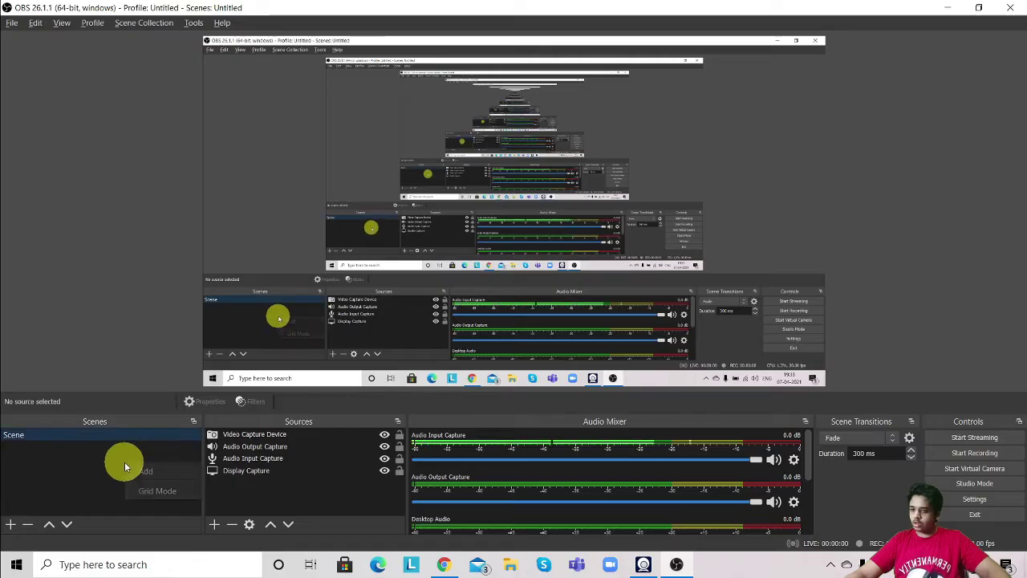
pyautogui.click(168, 473)
pyautogui.click(507, 303)
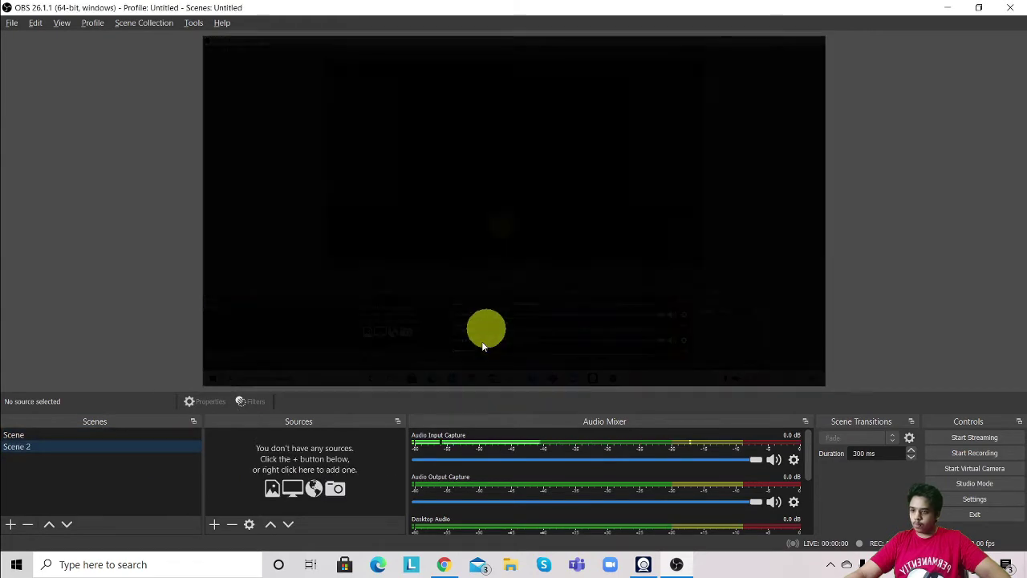
# Add a new Color Source to Scene 2 under its default name
pyautogui.rightClick(347, 481)
pyautogui.moveTo(402, 487)
pyautogui.click(555, 399)
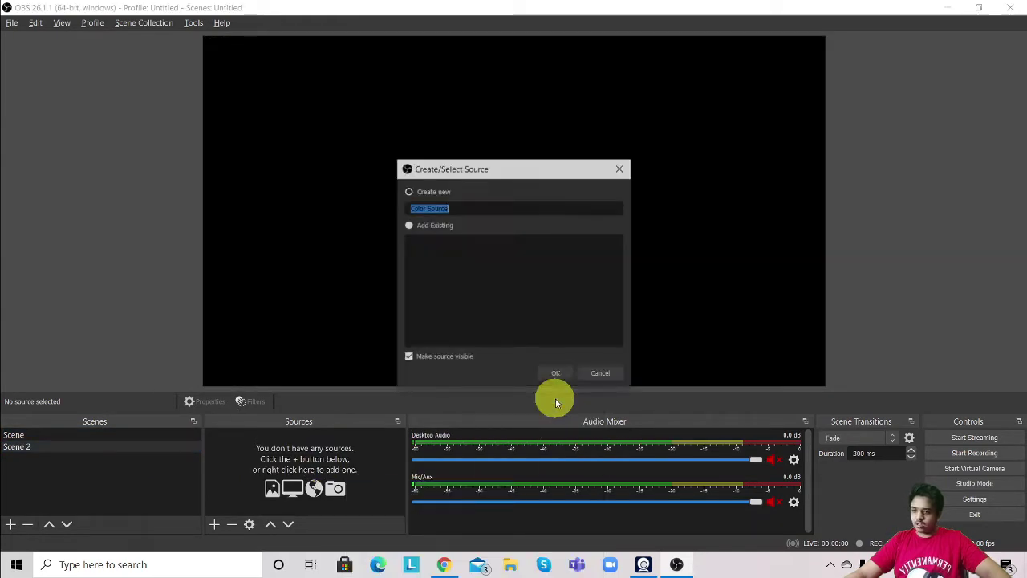
pyautogui.click(554, 372)
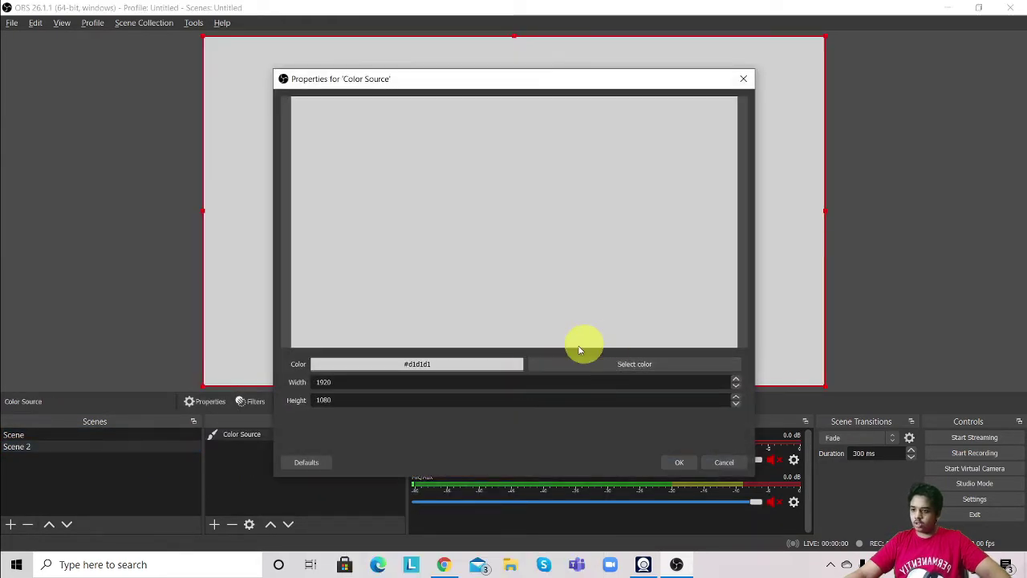
# Set the color source to white (#ffffff) and accept its properties
pyautogui.click(570, 367)
pyautogui.click(424, 347)
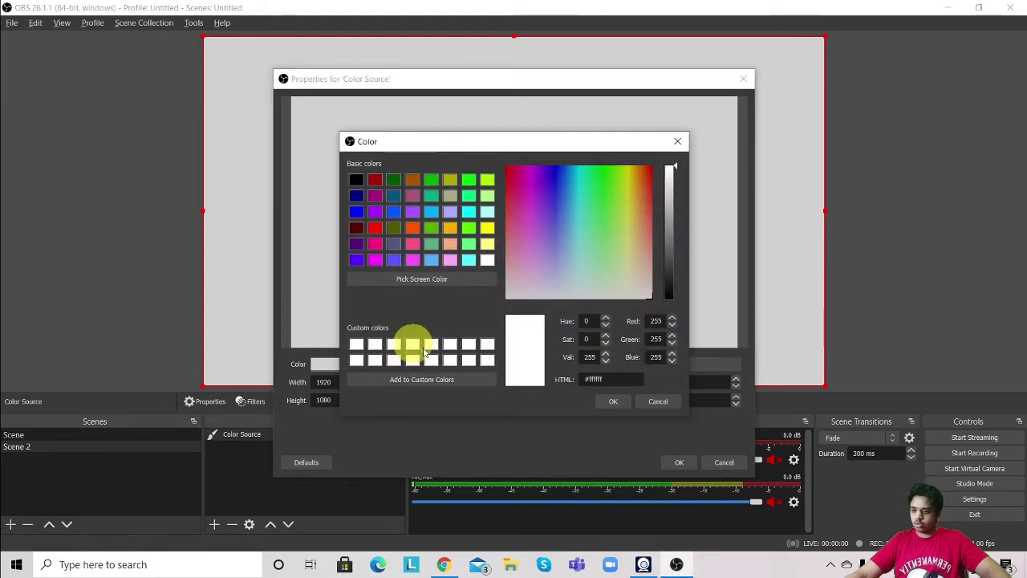
pyautogui.click(617, 403)
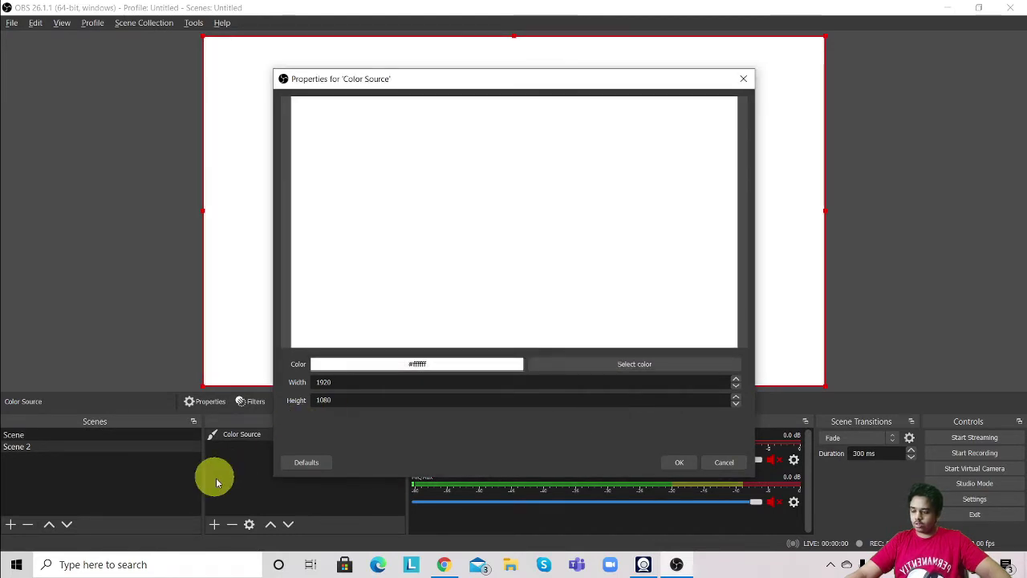
pyautogui.click(259, 475)
pyautogui.click(679, 462)
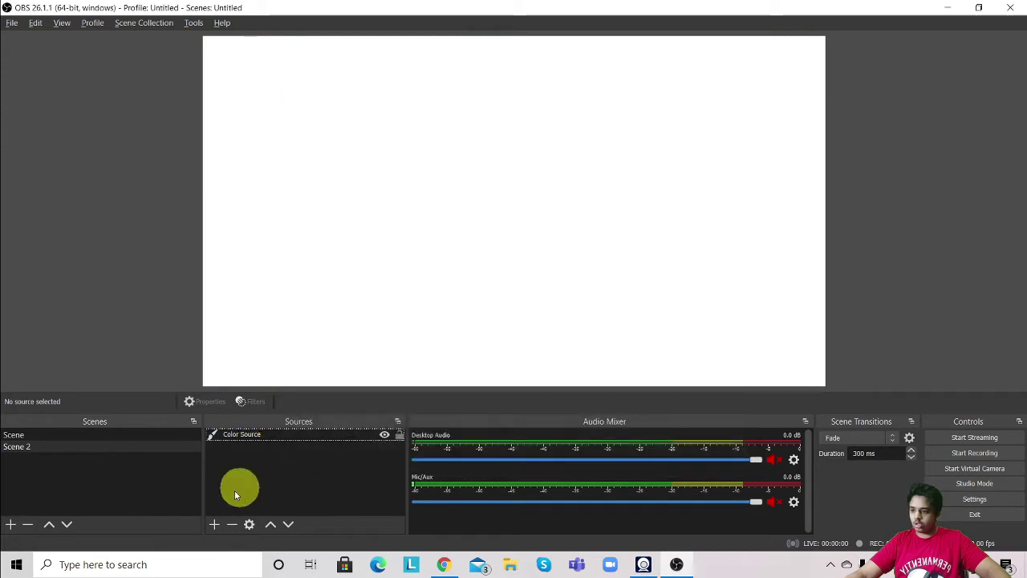
# Add a new Browser source to Scene 2 under its default name
pyautogui.rightClick(233, 491)
pyautogui.click(217, 527)
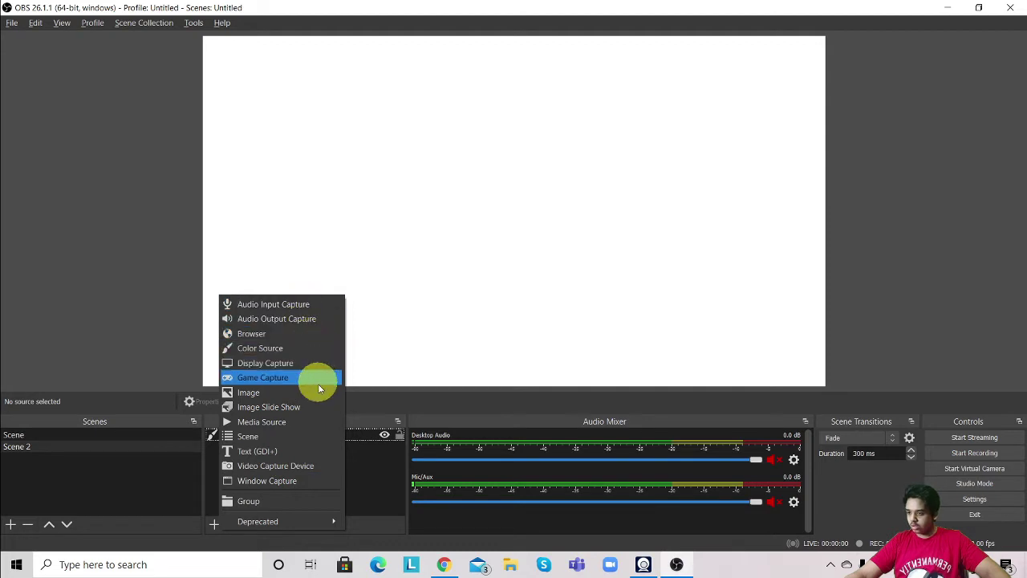
pyautogui.click(300, 333)
pyautogui.click(557, 374)
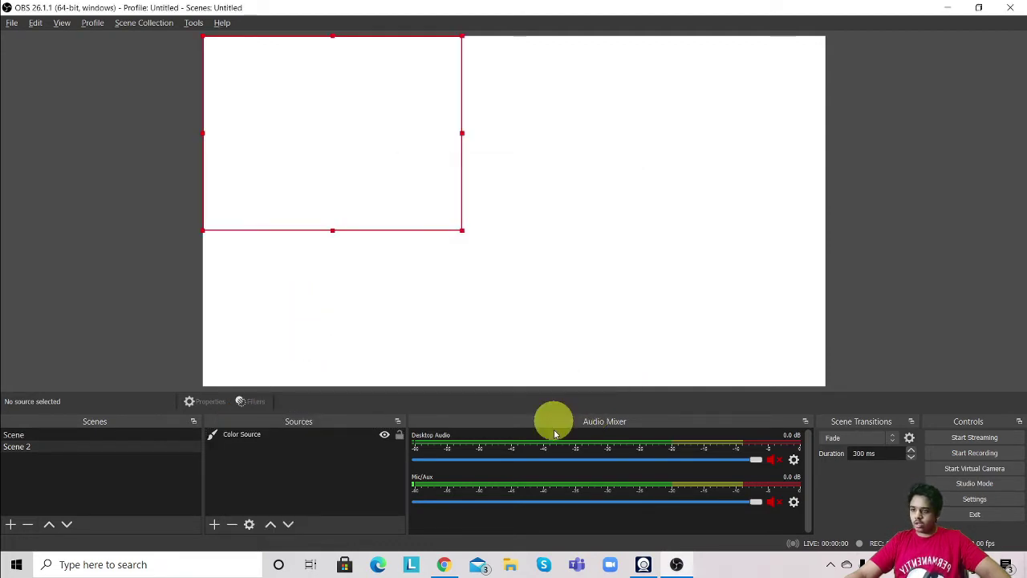
# Copy the channel's YouTube Realtime page address from Chrome and set it as the Browser source's URL in OBS Studio
pyautogui.hotkey('alt', 'Tab')
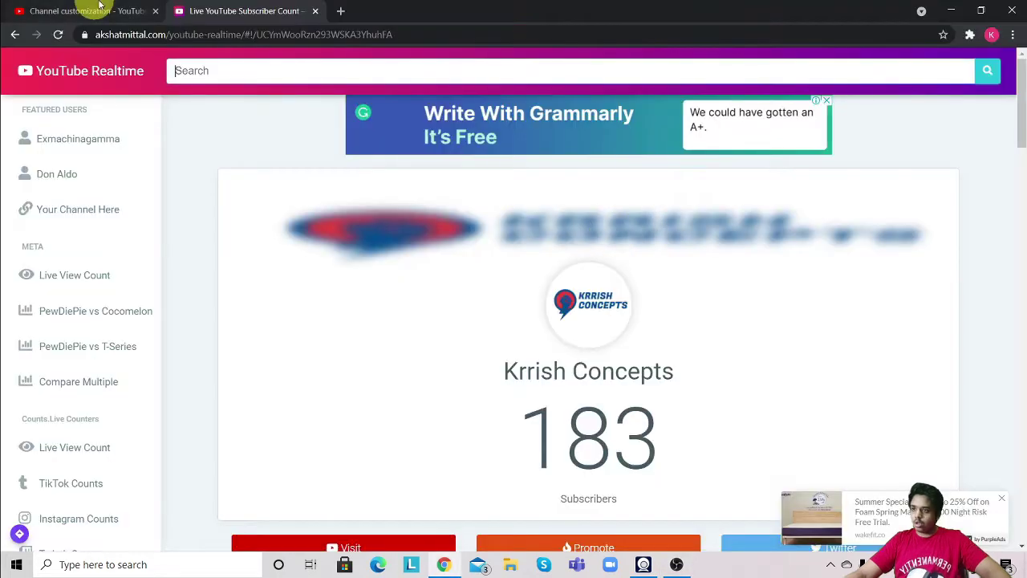
pyautogui.click(200, 34)
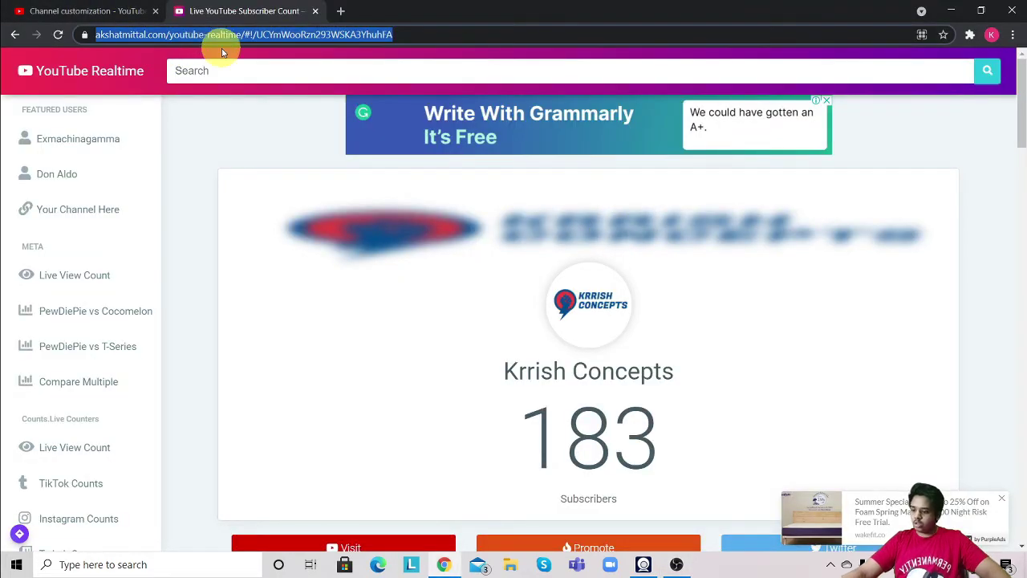
pyautogui.hotkey('alt', 'Tab')
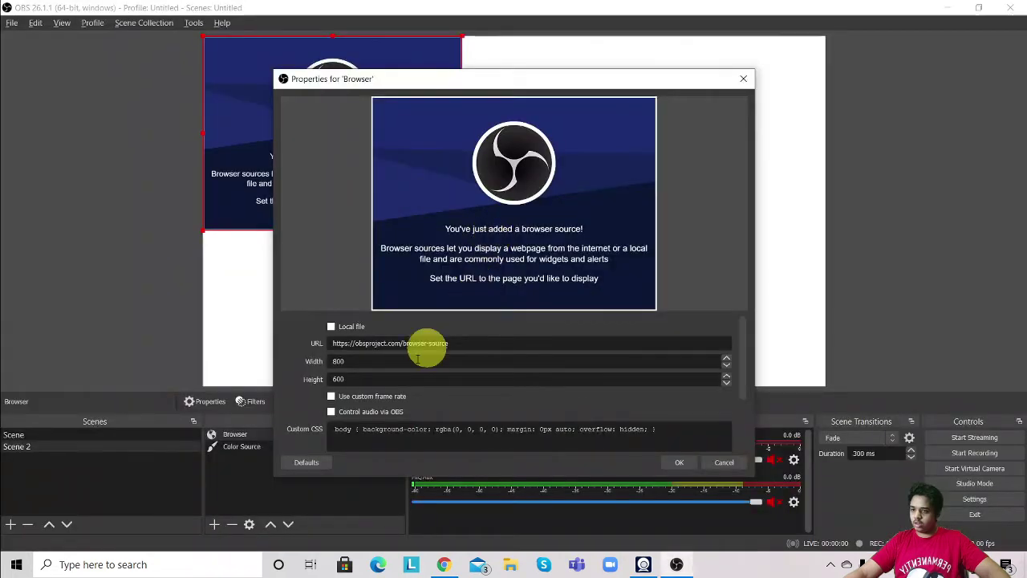
pyautogui.moveTo(484, 343); pyautogui.dragTo(214, 265)
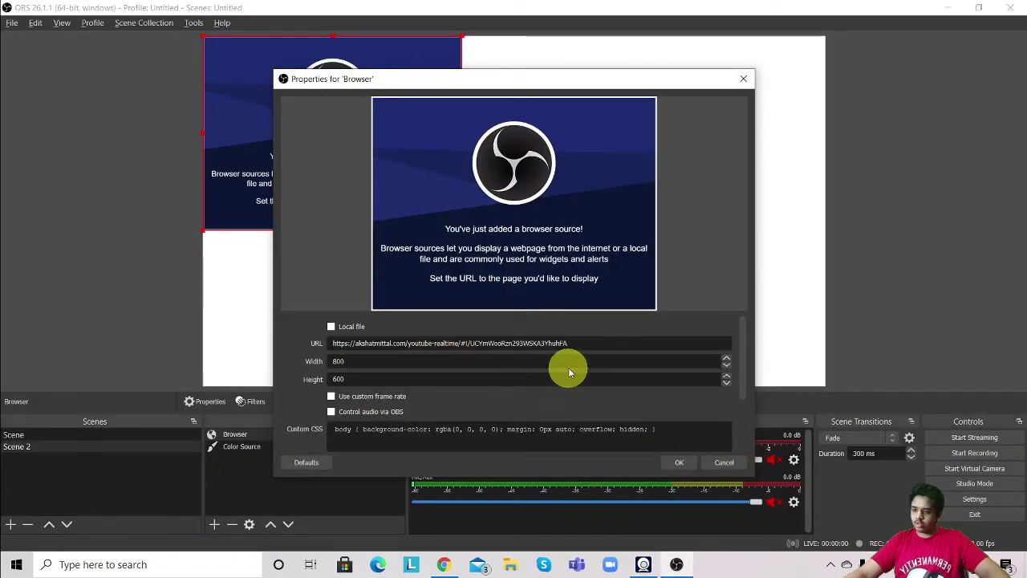
# Set the Browser source's width to 1920 and height to 1080, and accept its properties
pyautogui.moveTo(547, 362); pyautogui.dragTo(188, 275)
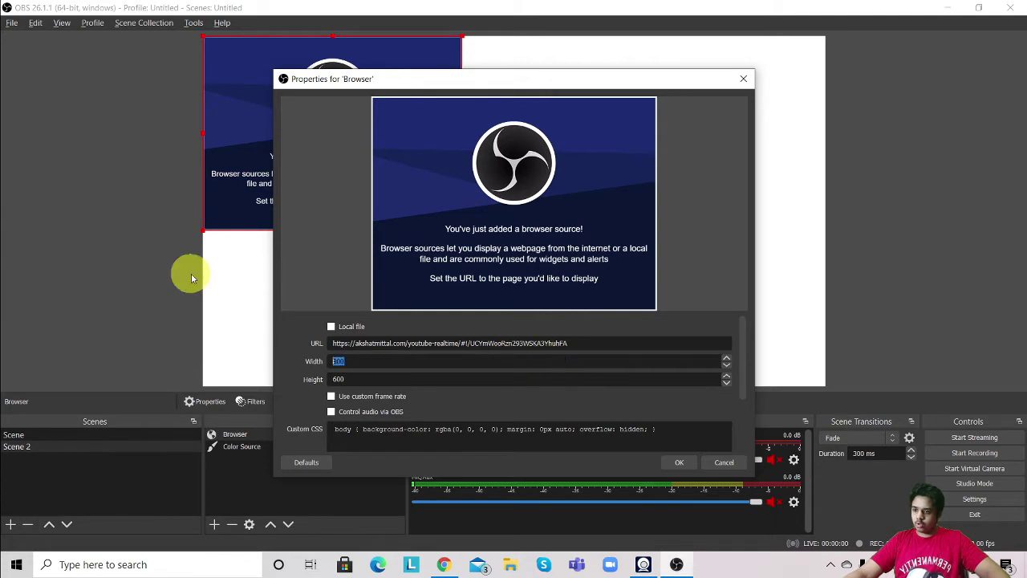
pyautogui.write('1920')
pyautogui.press('Tab')
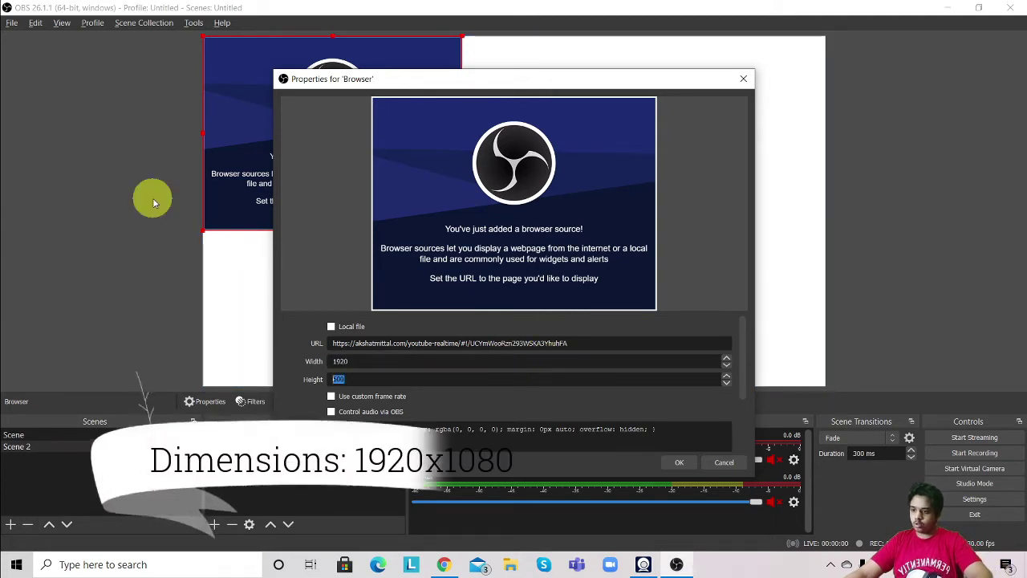
pyautogui.write('108')
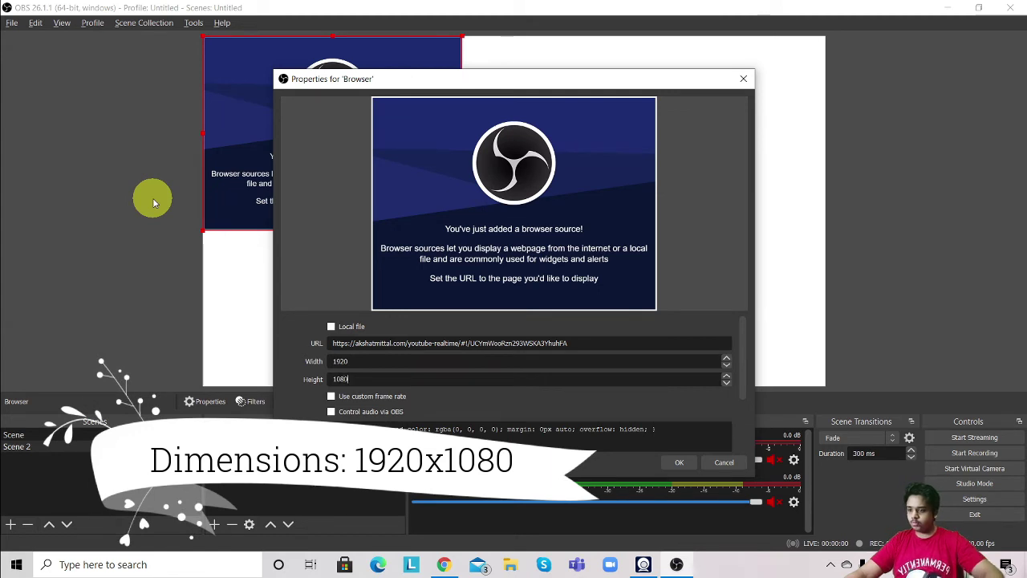
pyautogui.click(679, 464)
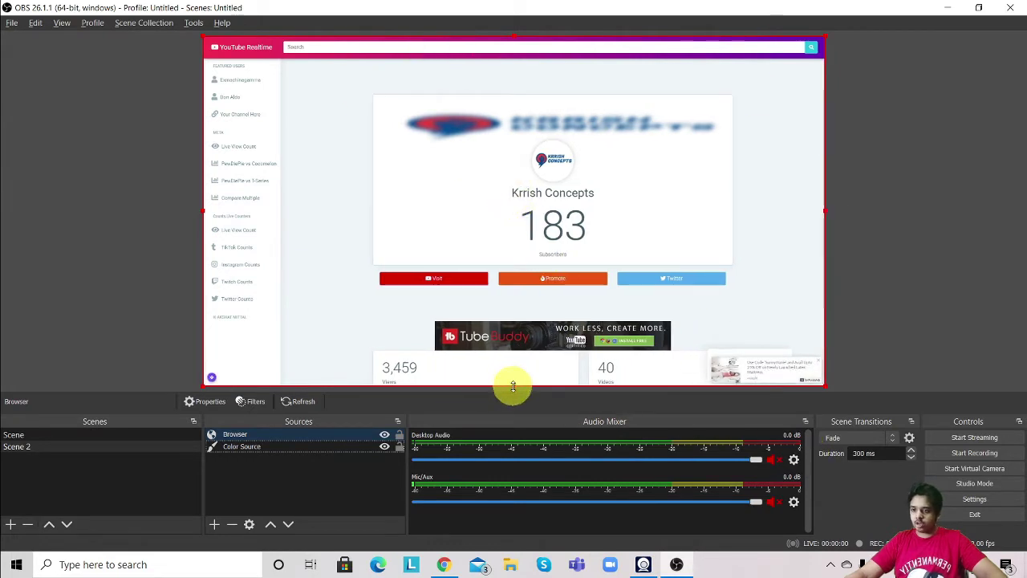
# Crop the Browser source on all four sides to the subscriber counter card and place it enlarged near the canvas centre
pyautogui.moveTo(514, 389); pyautogui.dragTo(548, 266)
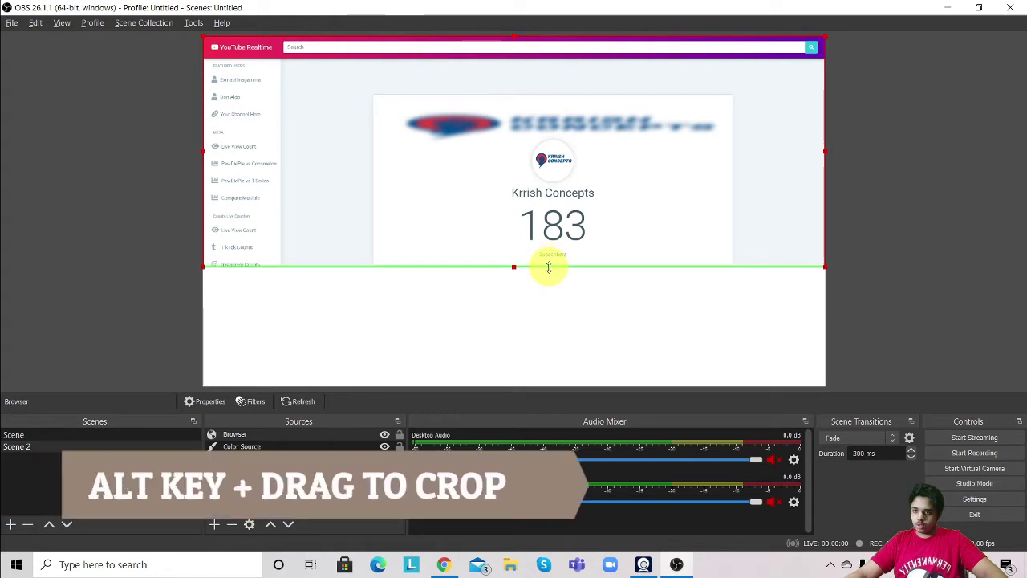
pyautogui.moveTo(825, 150); pyautogui.dragTo(734, 151)
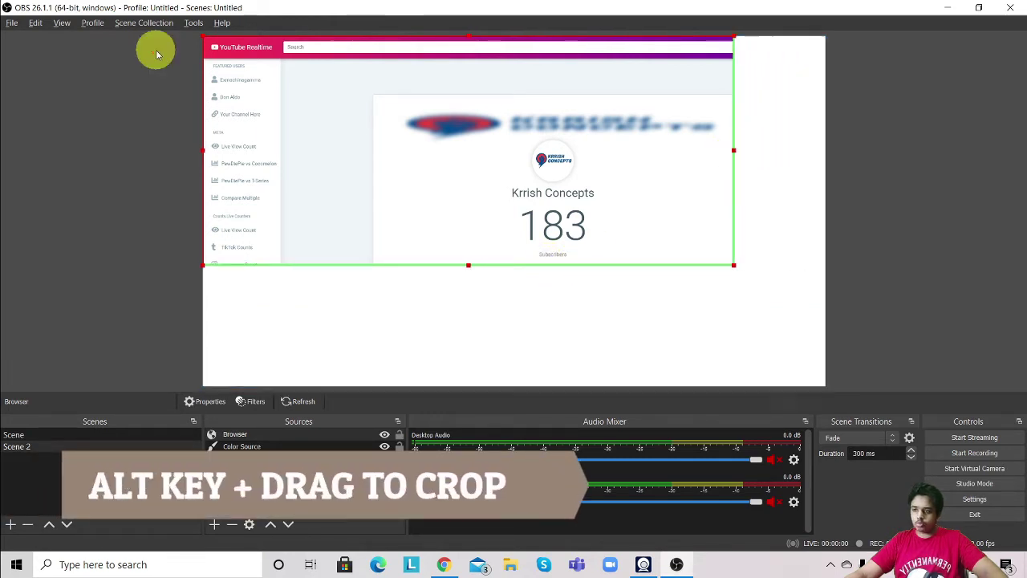
pyautogui.moveTo(205, 150); pyautogui.dragTo(373, 192)
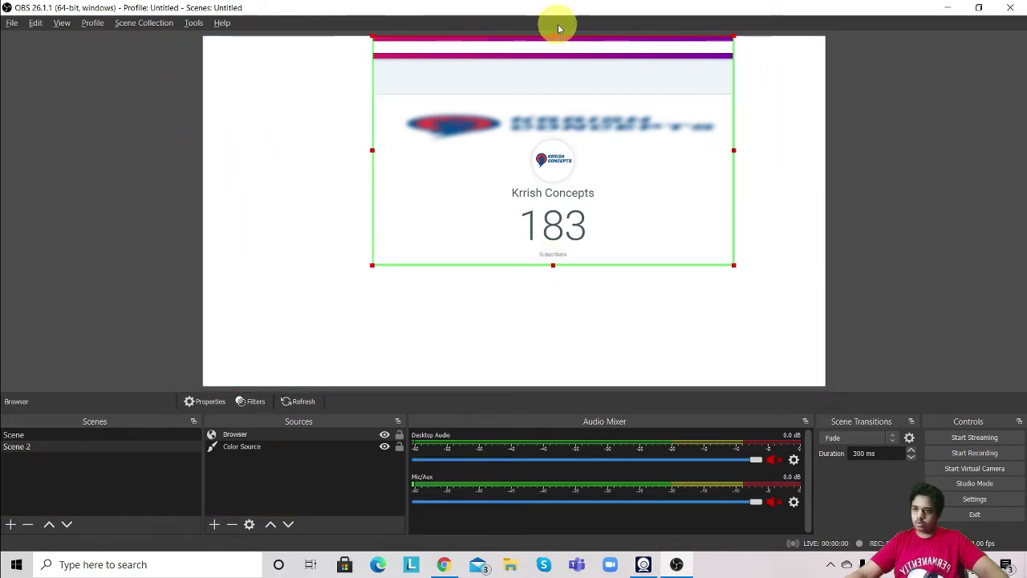
pyautogui.moveTo(554, 37); pyautogui.dragTo(587, 104)
pyautogui.moveTo(585, 170); pyautogui.dragTo(552, 197)
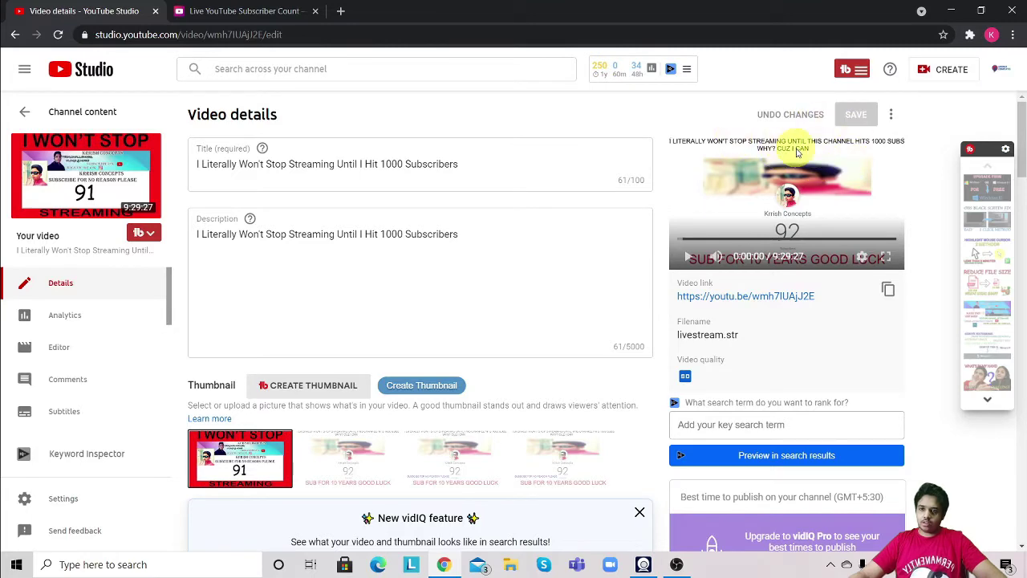
# Back in OBS Studio, add a Text (GDI+) source in black reading "I LITERALLY WON'T STREAMING UNTIL I HIT 1000 SUBS"
pyautogui.hotkey('alt', 'Tab')
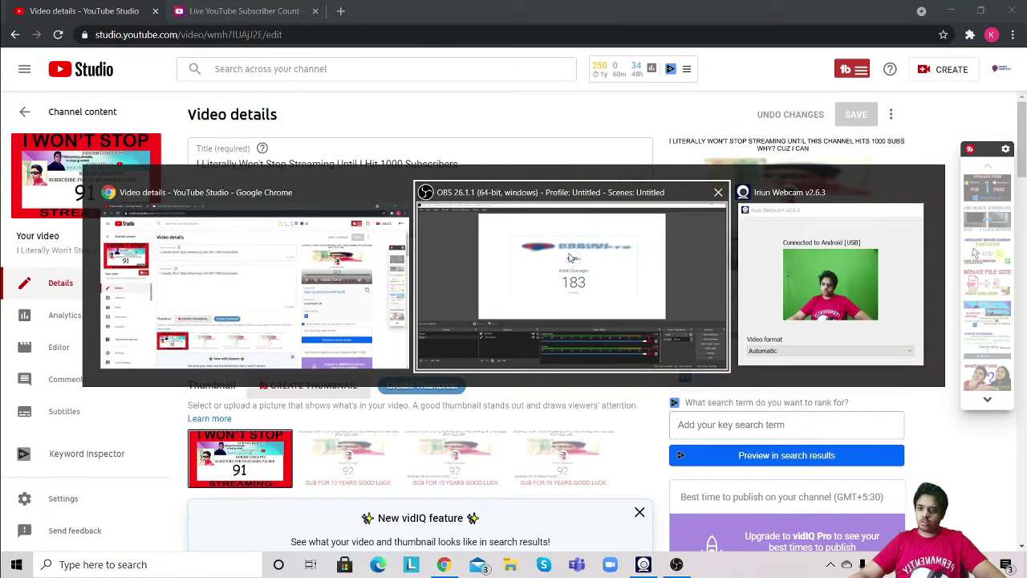
pyautogui.click(244, 529)
pyautogui.click(215, 525)
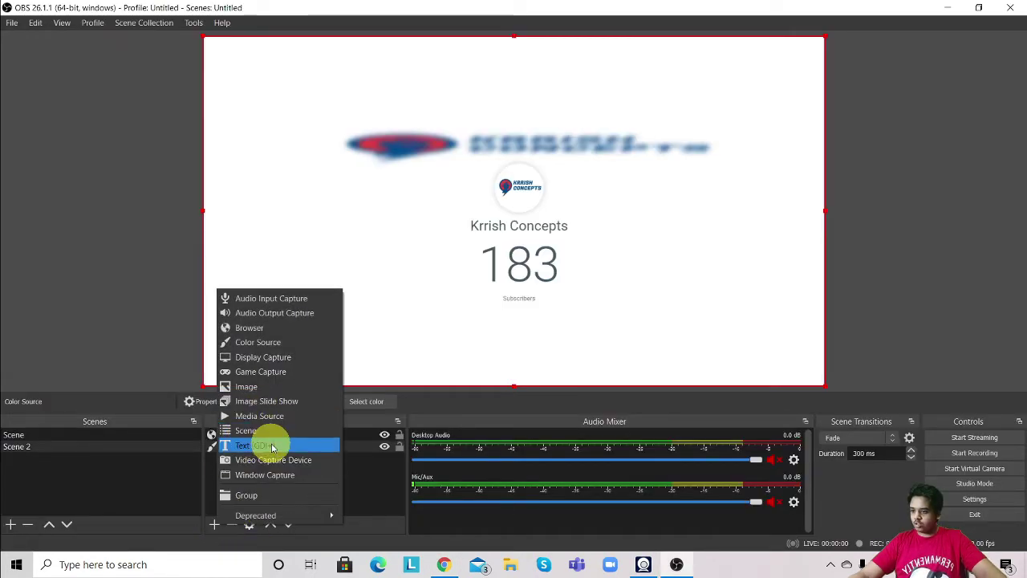
pyautogui.click(269, 445)
pyautogui.click(562, 376)
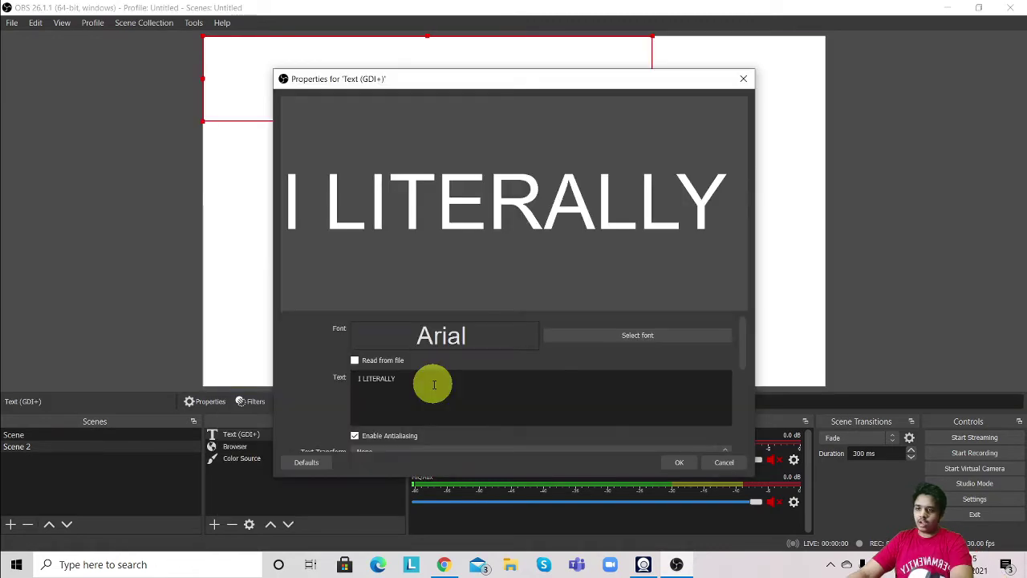
pyautogui.write('I LITERALLY WIN')
pyautogui.press('BackSpace')
pyautogui.press('BackSpace')
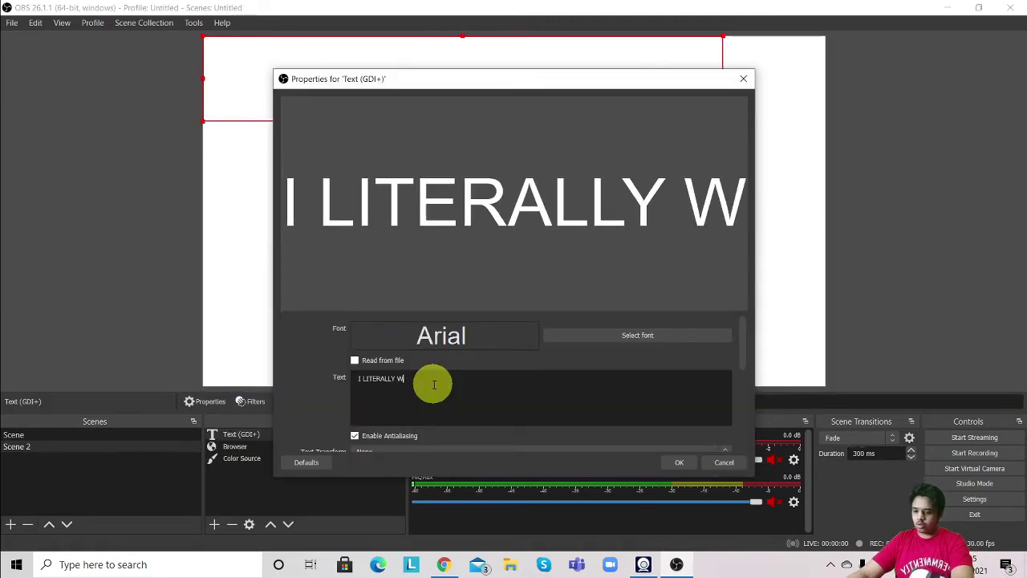
pyautogui.write("ON'T STREAMING UNTIL I HIT 1000 SUBS")
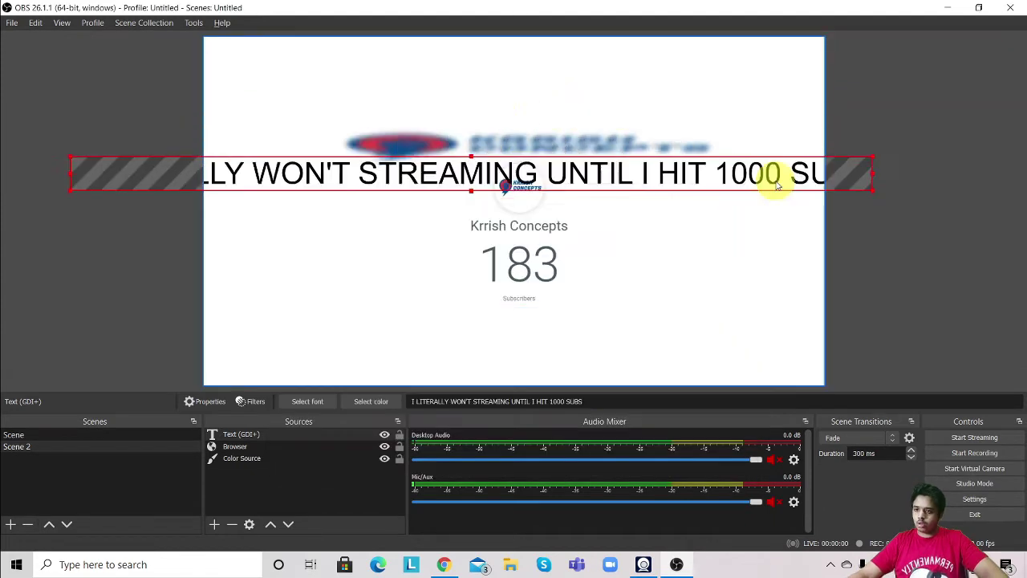
# Fit the text across the canvas's upper edge and add a centred second line reading "WHY? CUZ I CAN"
pyautogui.moveTo(471, 153); pyautogui.dragTo(345, 156)
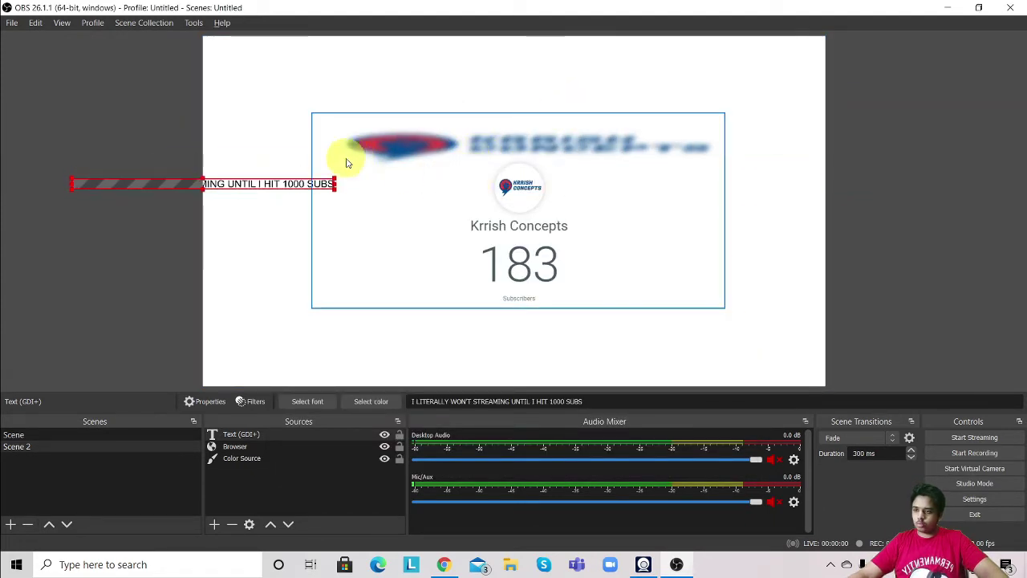
pyautogui.moveTo(287, 188); pyautogui.dragTo(825, 61)
pyautogui.click(260, 482)
pyautogui.click(297, 434)
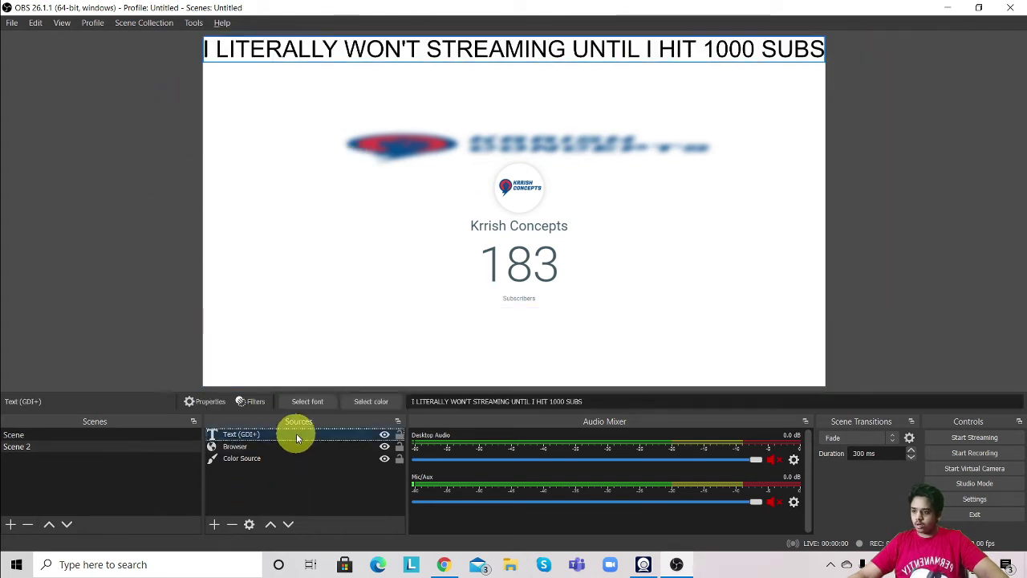
pyautogui.doubleClick(297, 434)
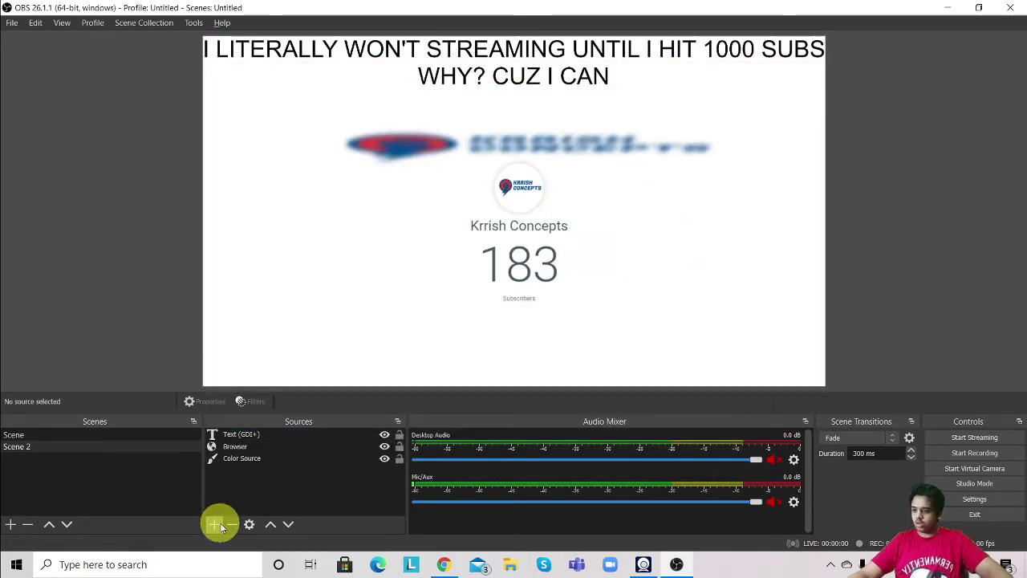
# Add a second Text (GDI+) source under its default name reading "SUB FOR 10 YEARS GOOD LUCK"
pyautogui.click(215, 524)
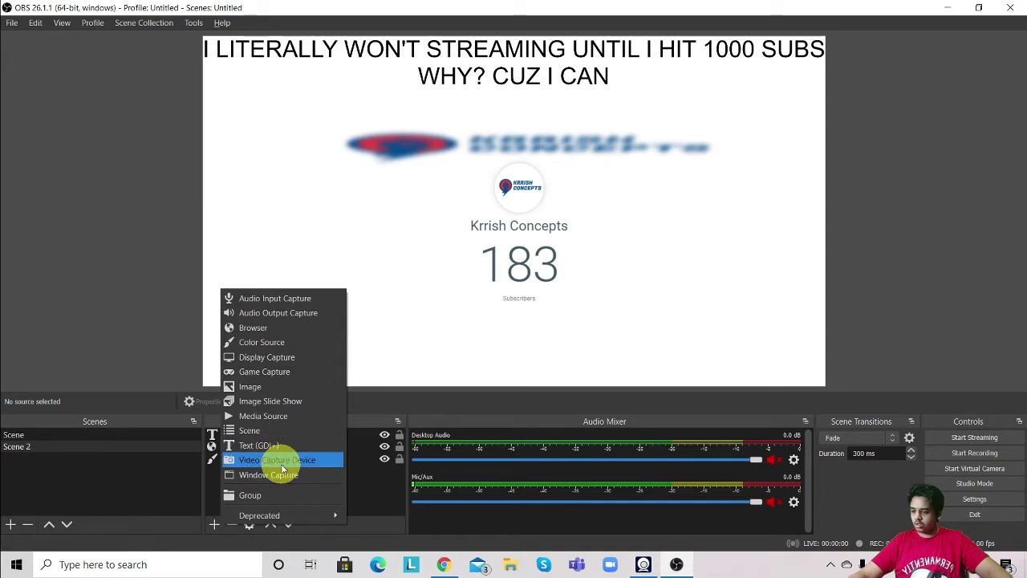
pyautogui.click(259, 445)
pyautogui.click(553, 371)
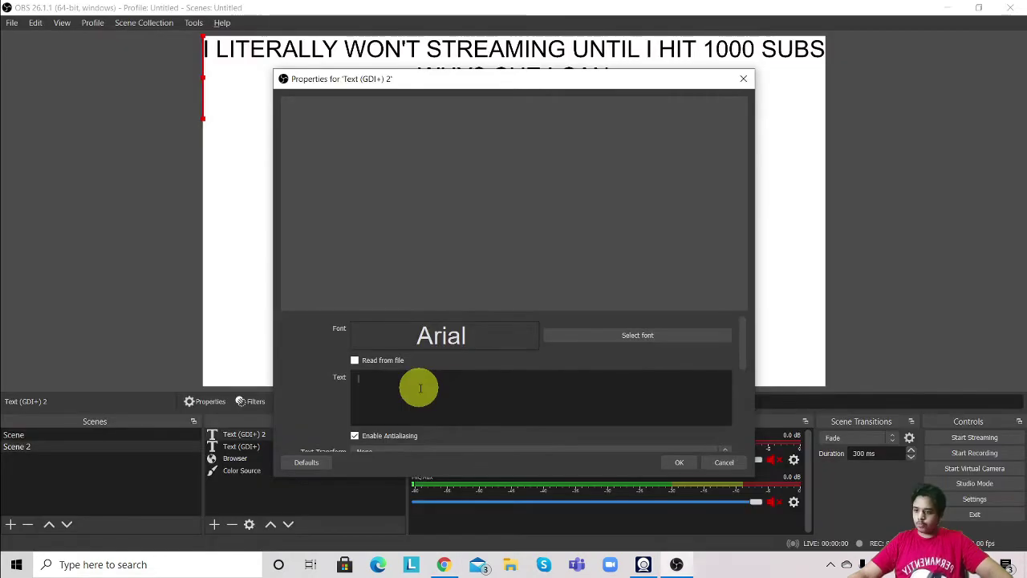
pyautogui.write('SUB FOR 10 YEARS GOOD LUC')
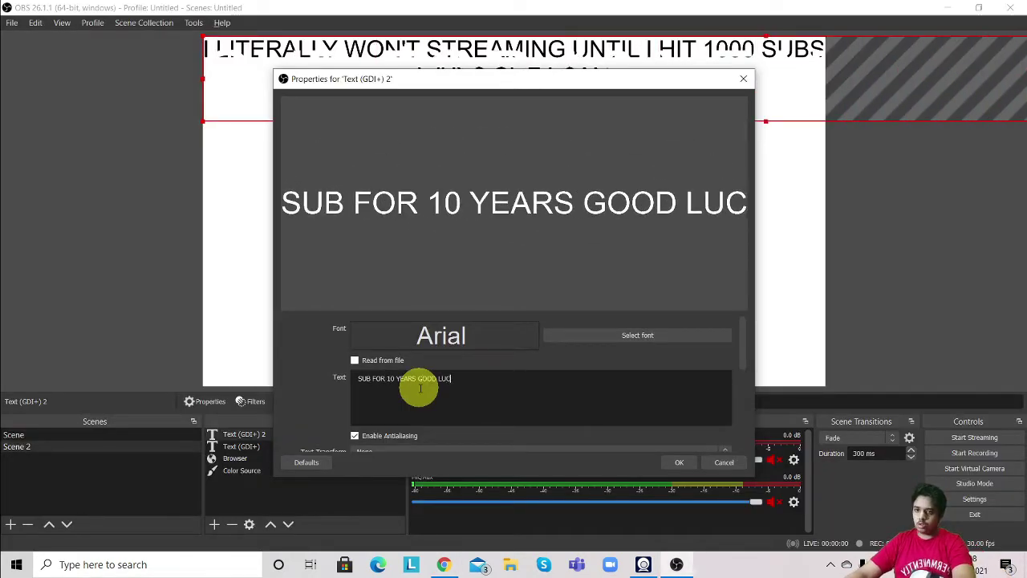
pyautogui.write('K')
# Set the second text source's color to red and accept its properties
pyautogui.scroll(-3, 420, 388)
pyautogui.click(635, 403)
pyautogui.click(378, 226)
pyautogui.click(610, 401)
pyautogui.click(679, 463)
# Place the red text along the canvas's lower edge, scaled to span its full width
pyautogui.moveTo(685, 140); pyautogui.dragTo(431, 18)
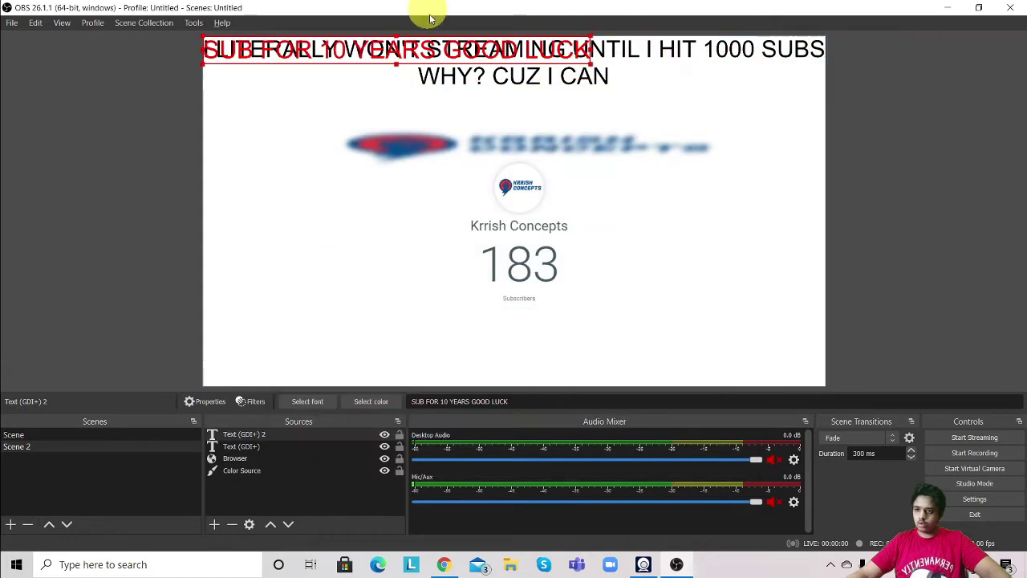
pyautogui.moveTo(590, 49); pyautogui.dragTo(527, 355)
pyautogui.moveTo(360, 327)
pyautogui.mouseDown()
pyautogui.moveTo(275, 319)
pyautogui.moveTo(360, 325)
pyautogui.mouseUp()
pyautogui.click(244, 435)
pyautogui.moveTo(175, 362); pyautogui.dragTo(205, 367)
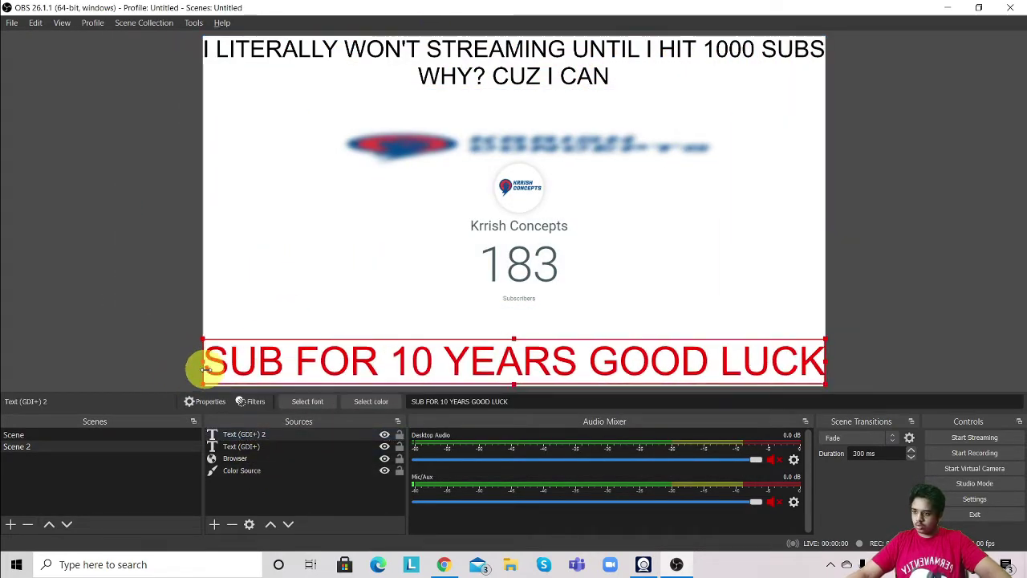
pyautogui.click(24, 200)
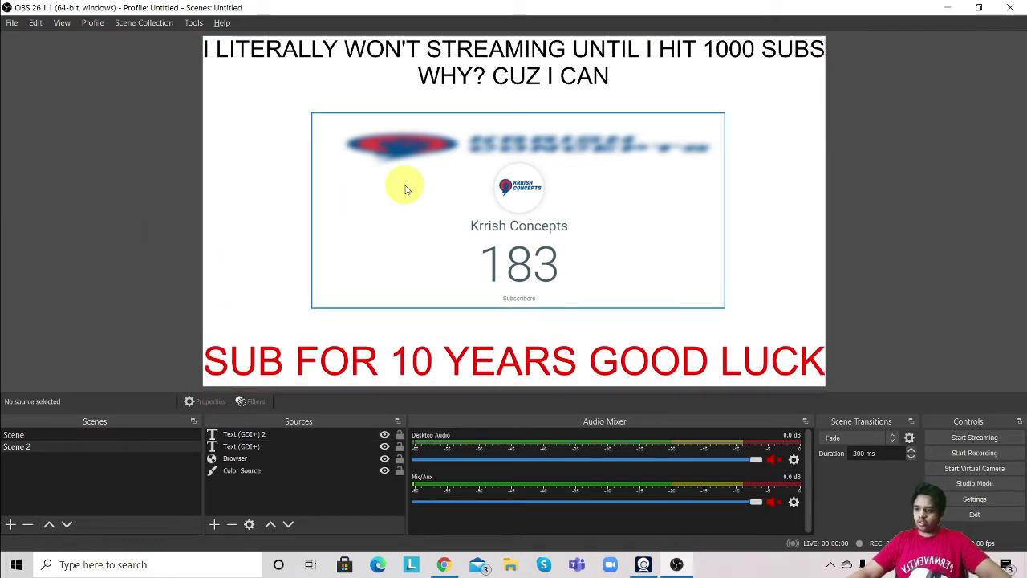
# Switch to YouTube Studio in Chrome and open the live streaming page from the channel dashboard
pyautogui.hotkey('alt', 'Tab')
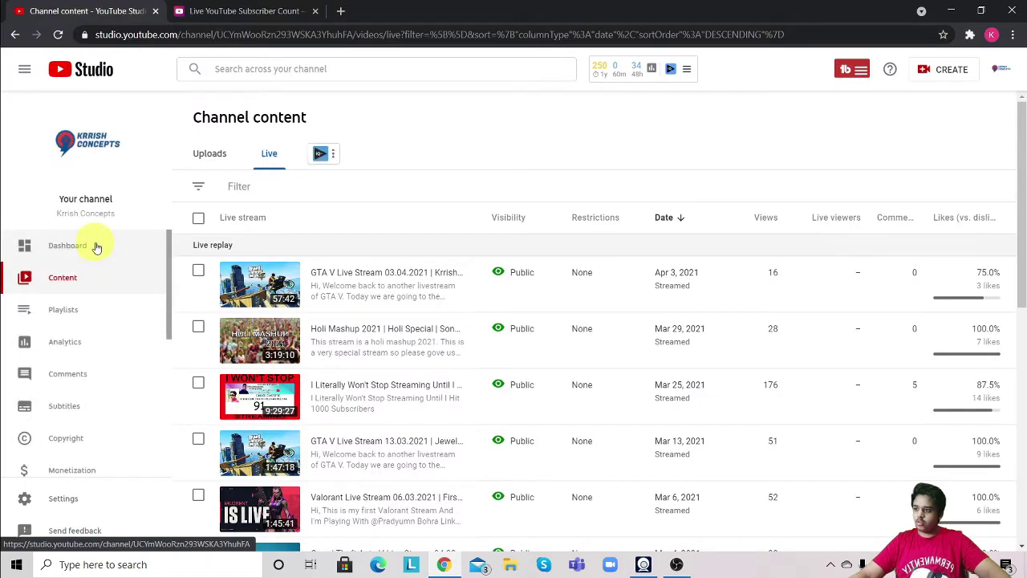
pyautogui.click(93, 245)
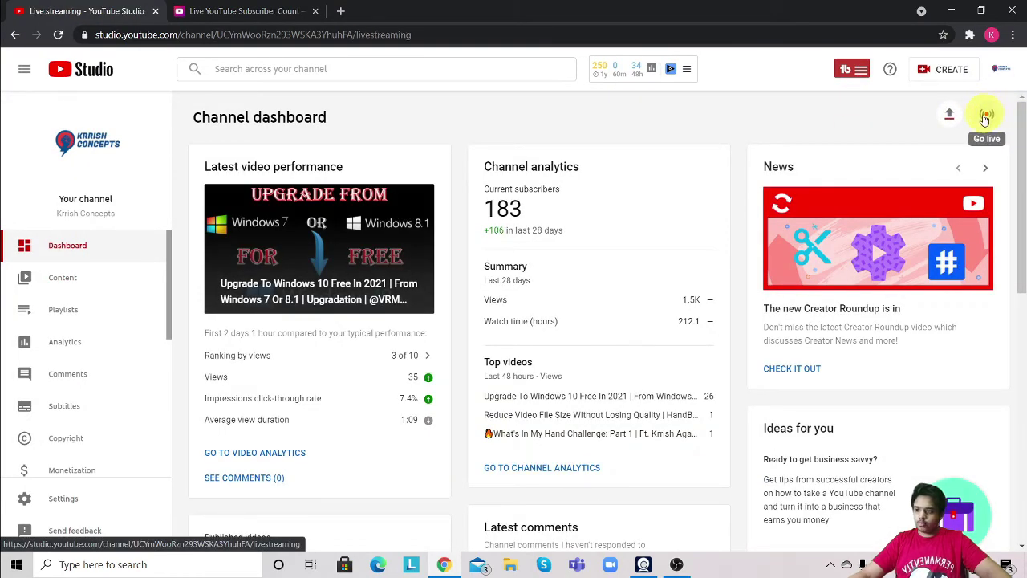
pyautogui.click(986, 119)
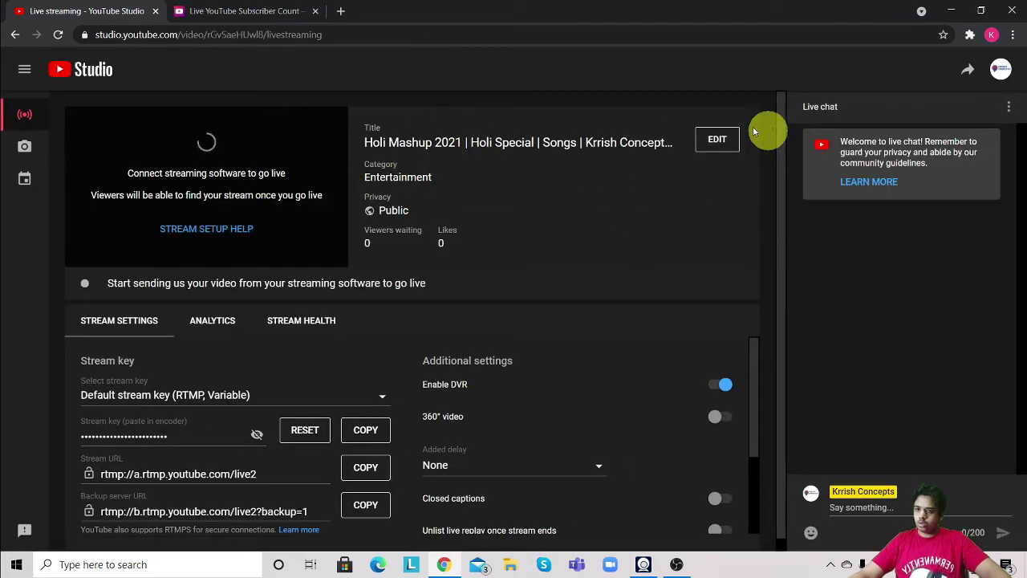
# Edit the stream settings and replace the title with "I Literally Won't Stop Streaming Until I Hit 1000 Subscribers"
pyautogui.click(714, 143)
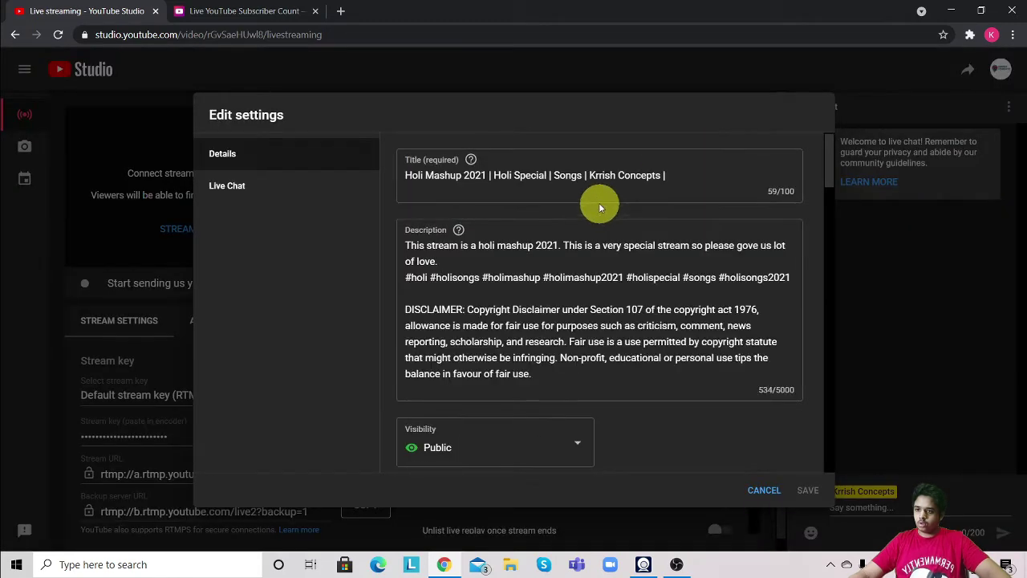
pyautogui.moveTo(405, 175); pyautogui.dragTo(676, 179)
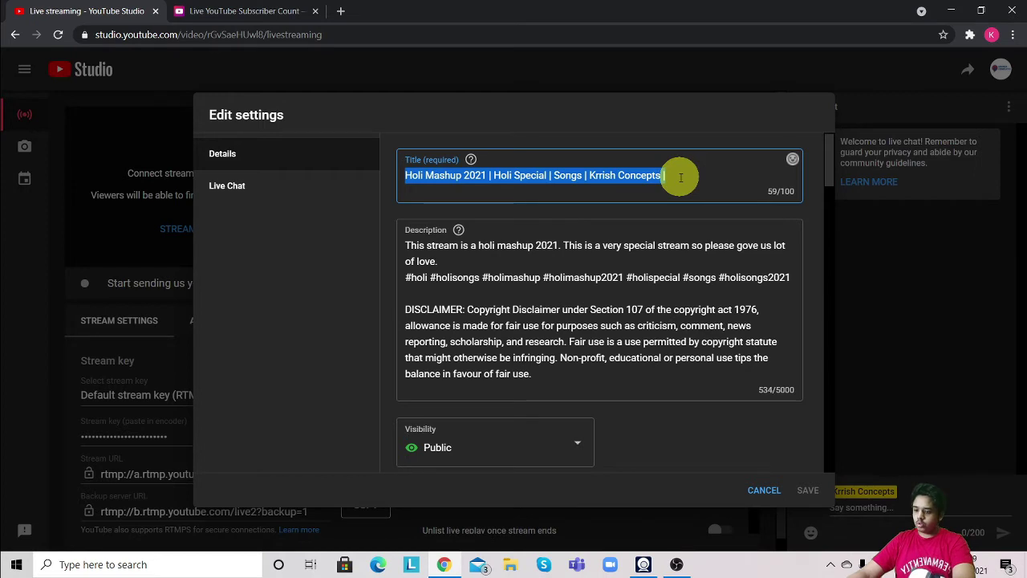
pyautogui.press('BackSpace')
pyautogui.write('(')
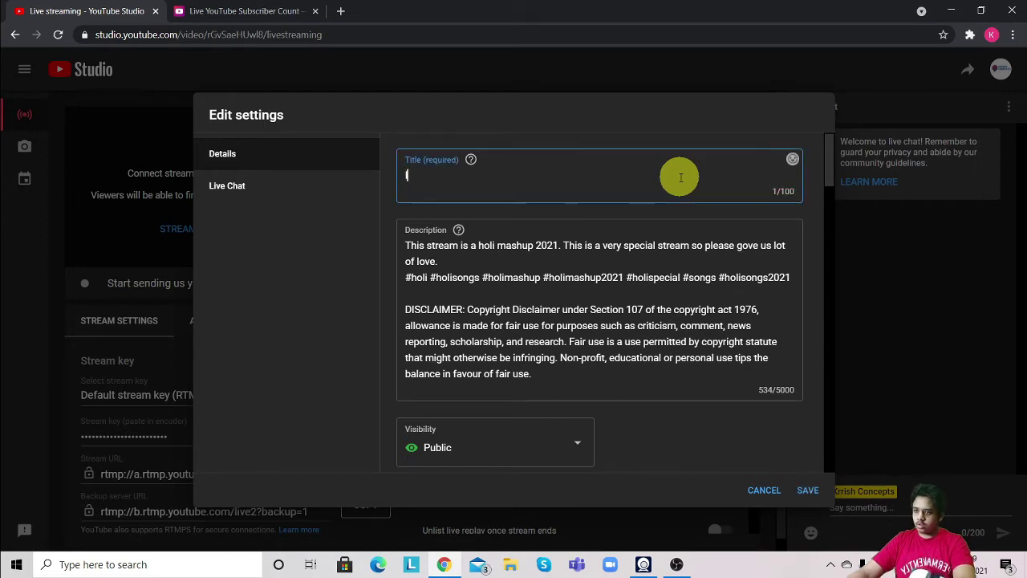
pyautogui.write(" Literally Won't Stop Streaming Until I Hit")
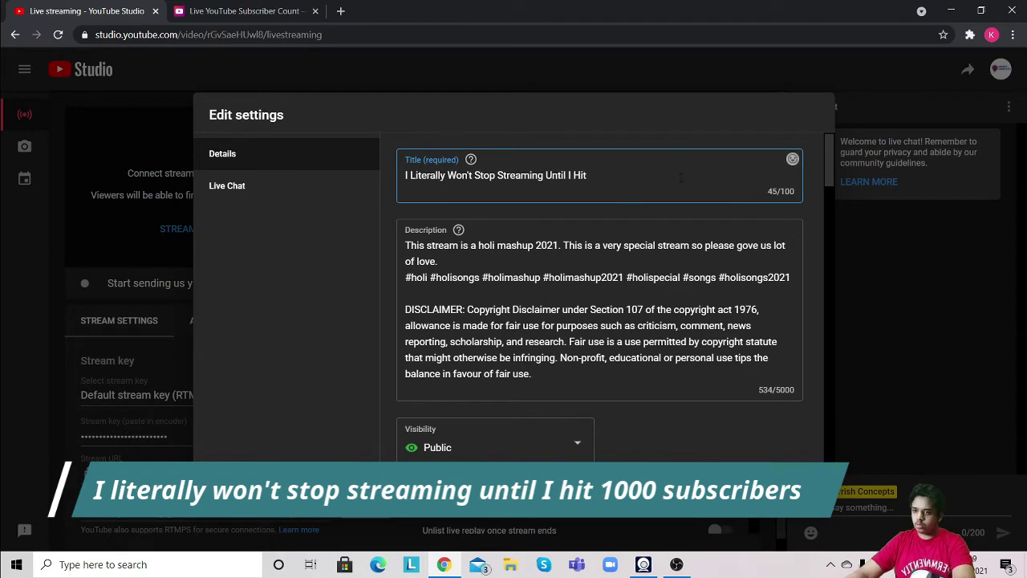
# Replace the stream description with "I literally won't stop streaming until I hit 1000 subs"
pyautogui.click(618, 273)
pyautogui.hotkey('ctrl', 'a')
pyautogui.write('I liter')
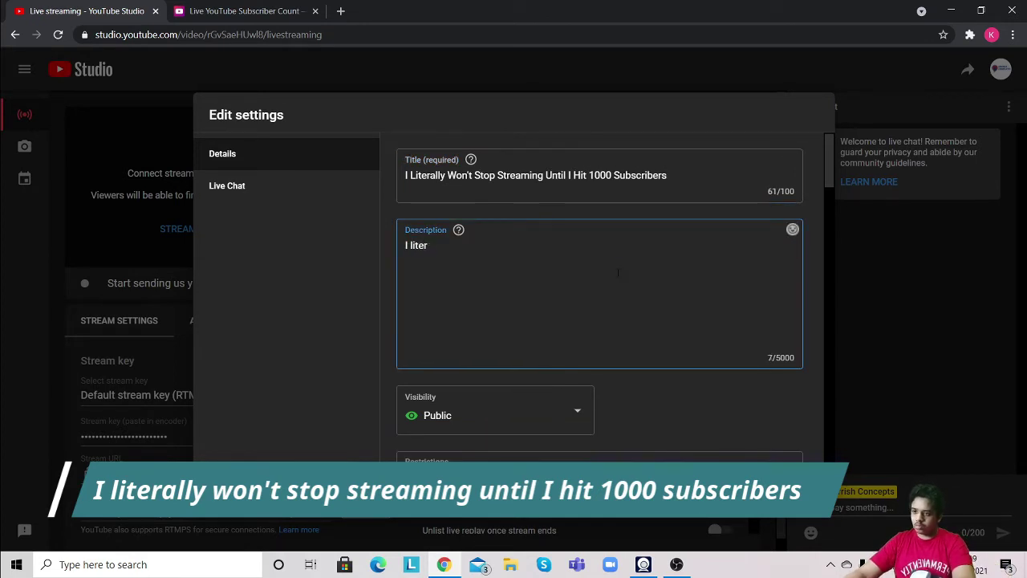
pyautogui.write("ally won't stop streaming until I hit 1000 subs")
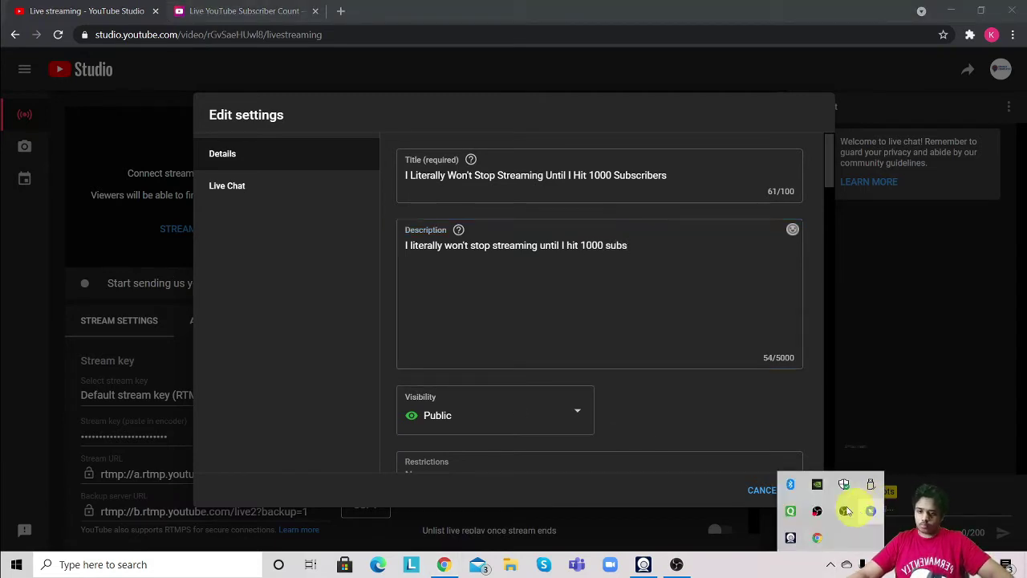
# Set the stream's visibility to Private
pyautogui.click(614, 414)
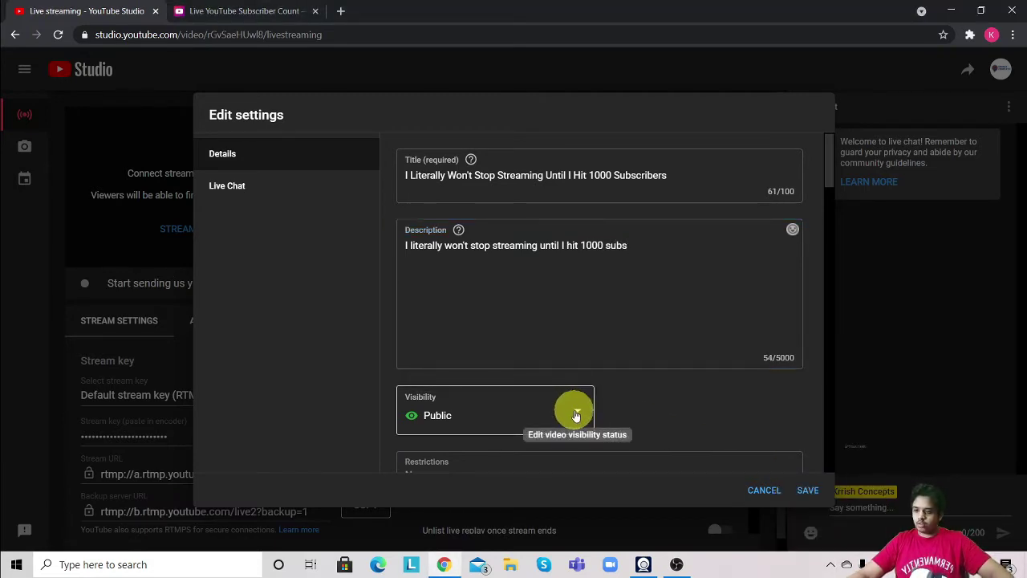
pyautogui.click(579, 418)
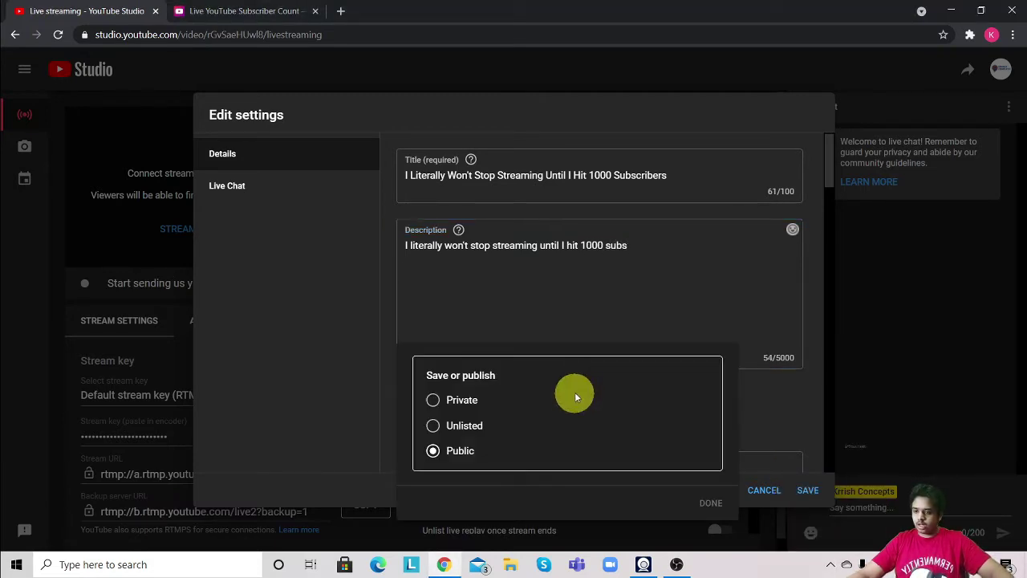
pyautogui.click(482, 382)
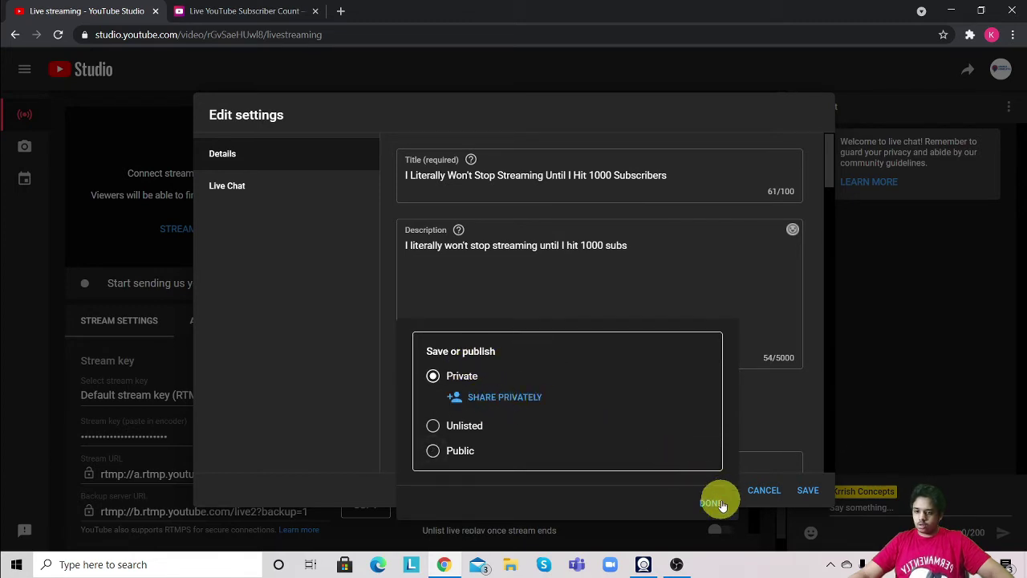
pyautogui.click(721, 504)
# Replace the stream's thumbnail with the image "I Won't Stop Streaming TN" from the Krrish Concepts folder
pyautogui.scroll(-4, 603, 394)
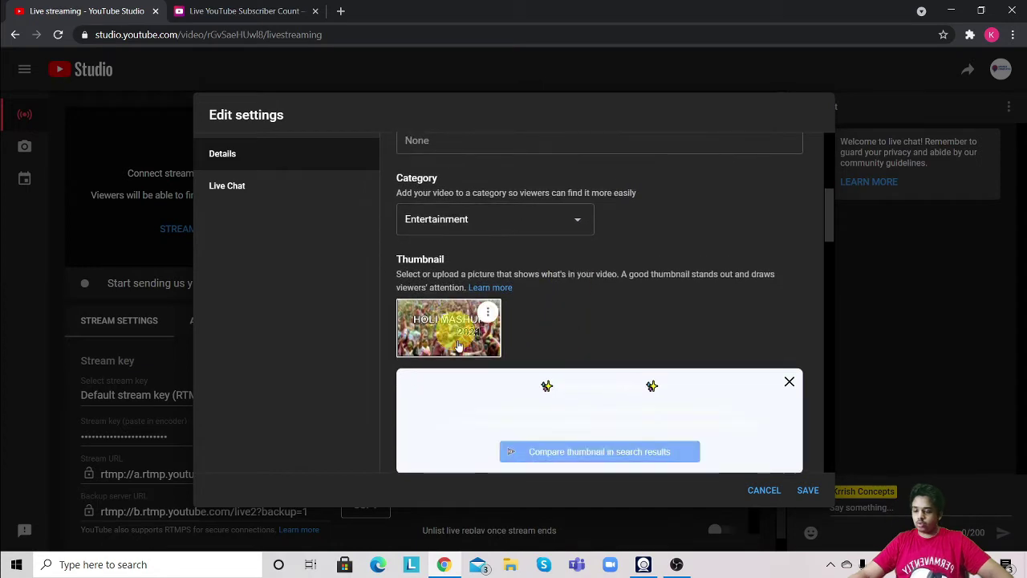
pyautogui.scroll(-2, 578, 318)
pyautogui.moveTo(488, 197)
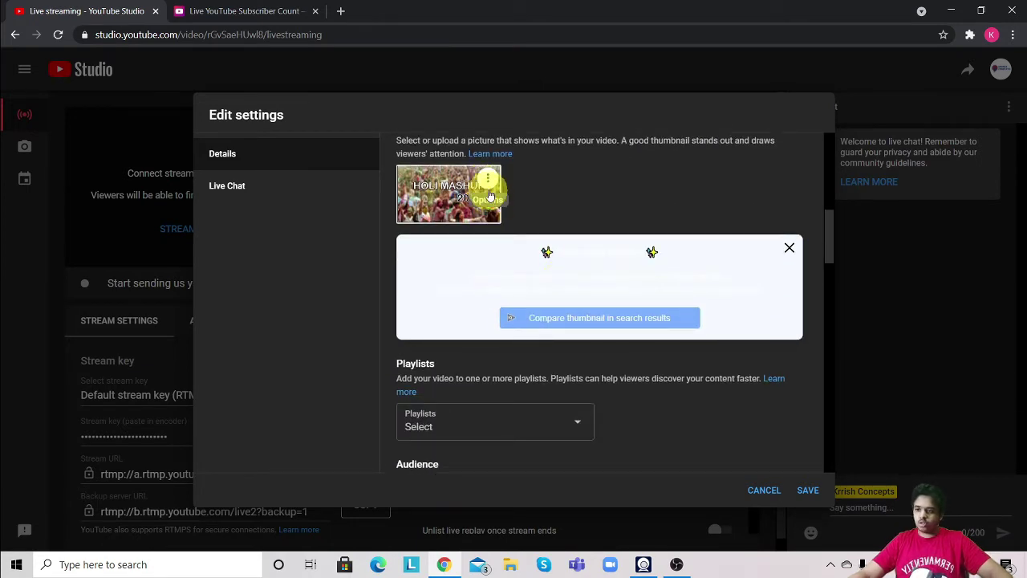
pyautogui.click(492, 179)
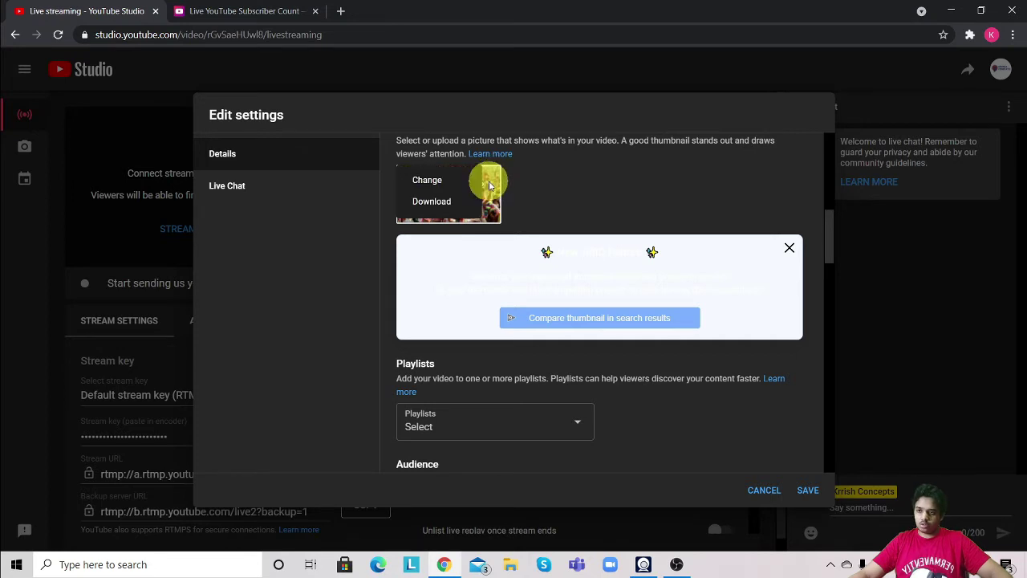
pyautogui.click(442, 186)
pyautogui.click(81, 201)
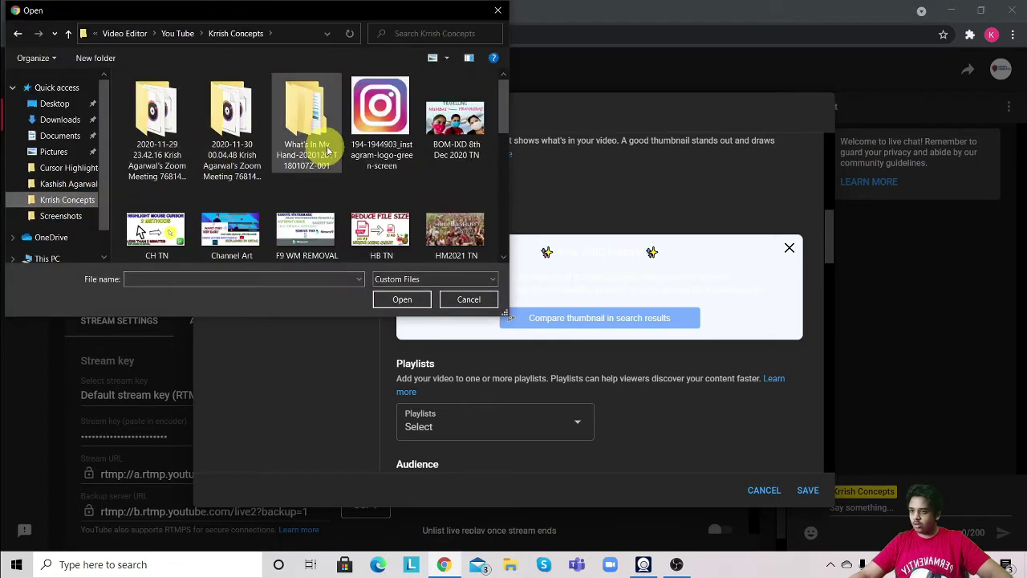
pyautogui.scroll(-1, 329, 150)
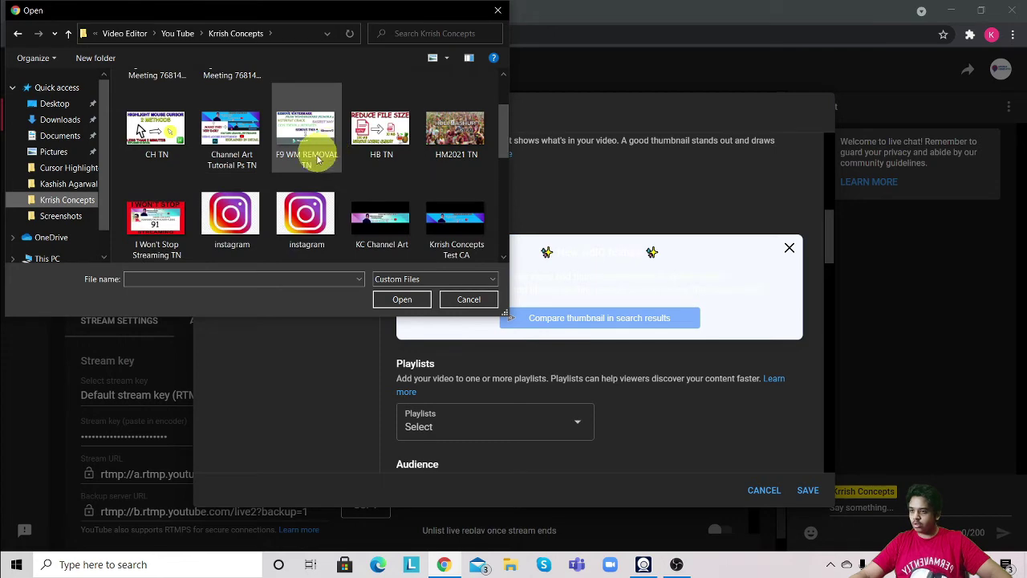
pyautogui.scroll(-1, 214, 142)
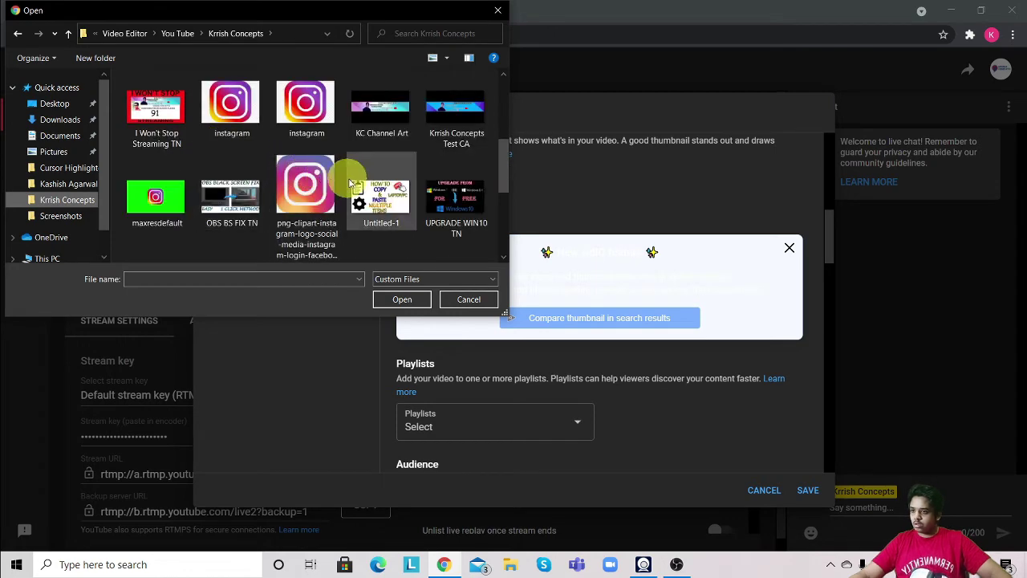
pyautogui.scroll(-1, 238, 152)
pyautogui.scroll(1, 213, 137)
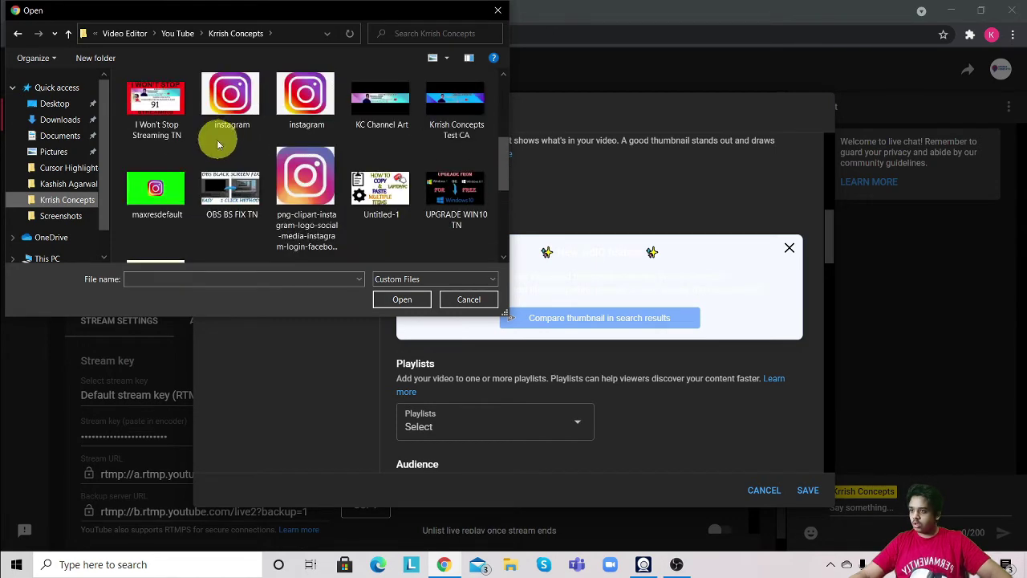
pyautogui.doubleClick(160, 101)
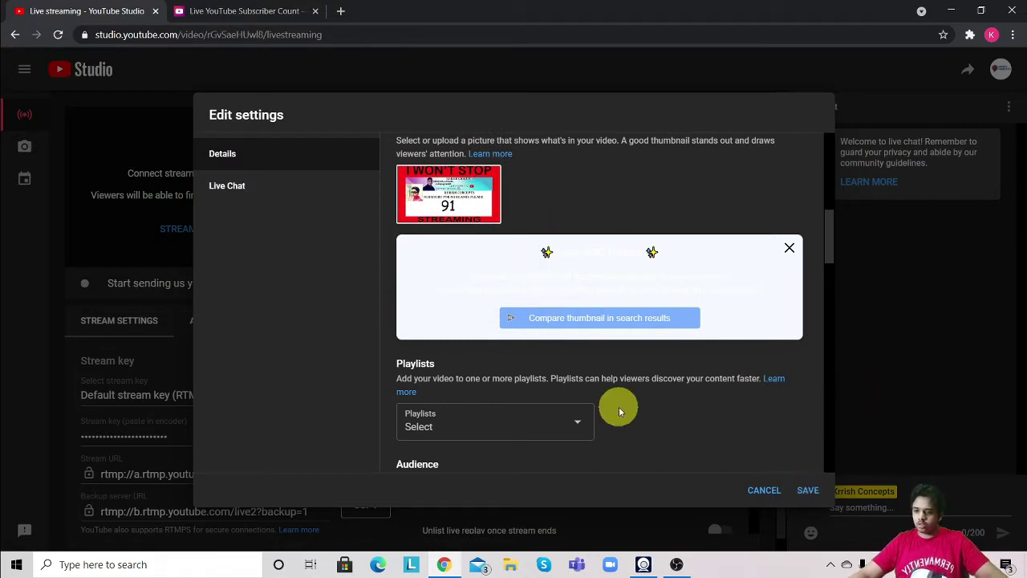
# Review the remaining audience, tags, language, license and comment options, and save the stream settings
pyautogui.scroll(-4, 619, 411)
pyautogui.scroll(-1, 481, 345)
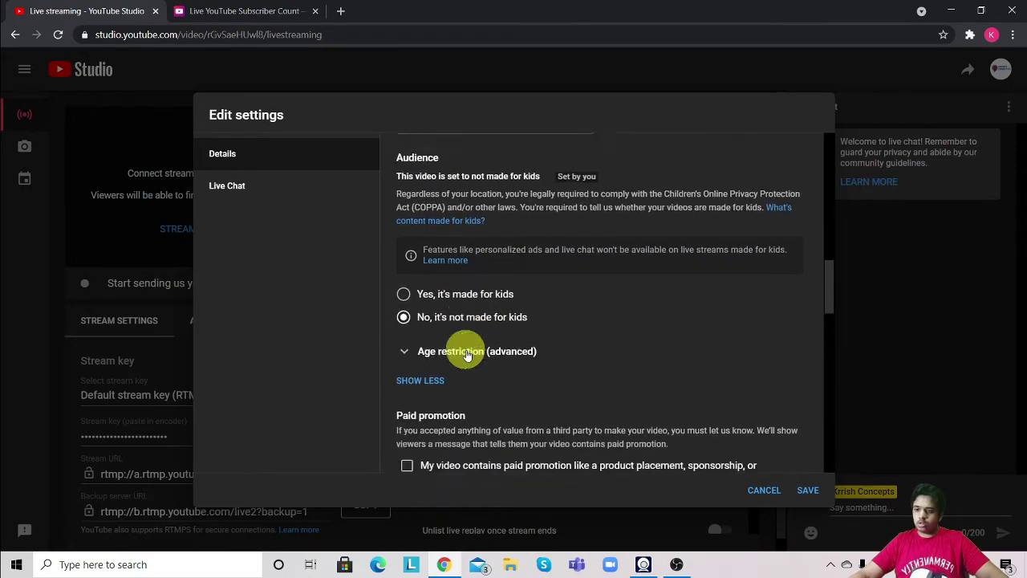
pyautogui.scroll(-1, 468, 355)
pyautogui.scroll(-10, 402, 313)
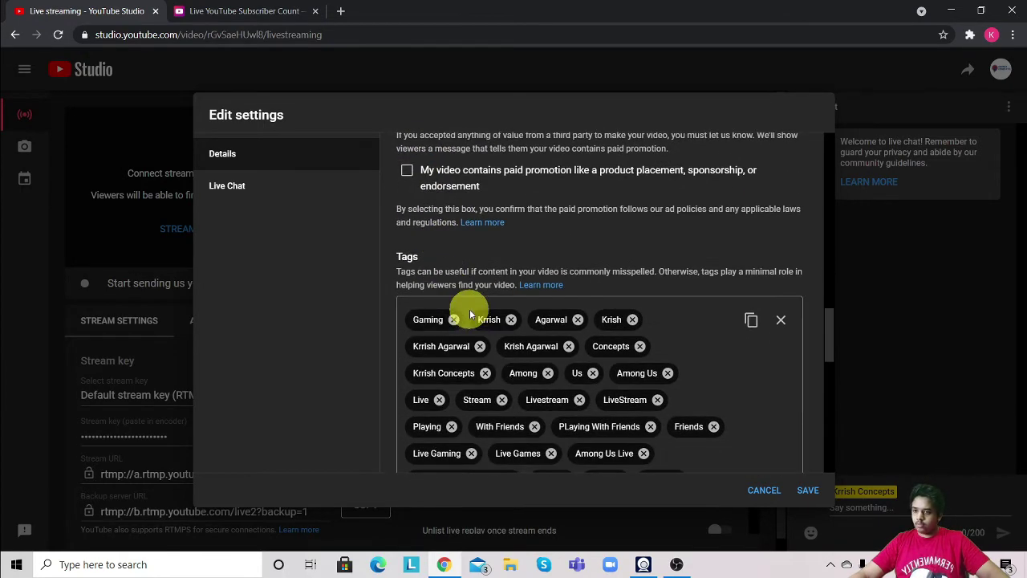
pyautogui.scroll(5, 749, 259)
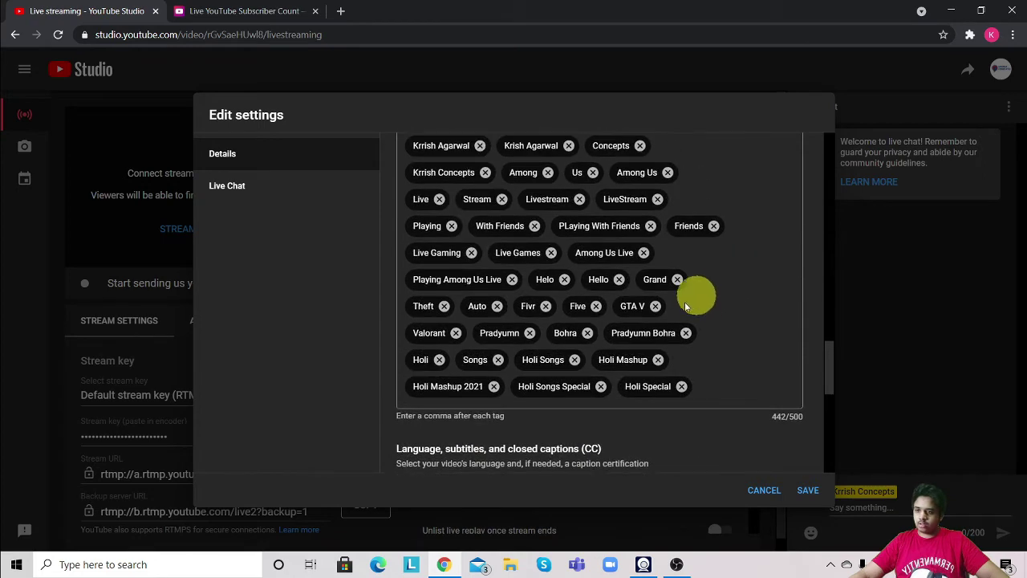
pyautogui.scroll(-4, 591, 252)
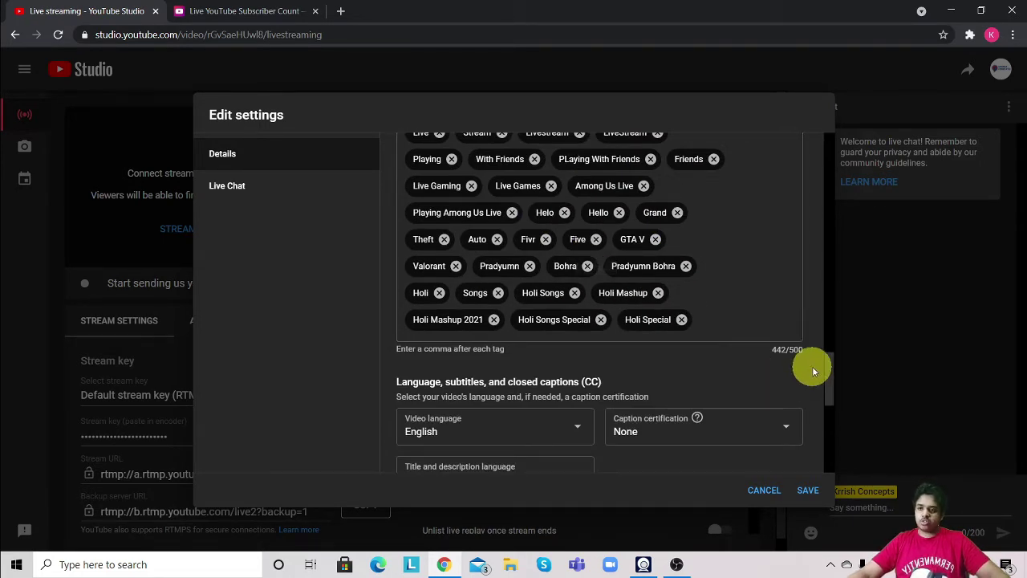
pyautogui.scroll(-3, 699, 268)
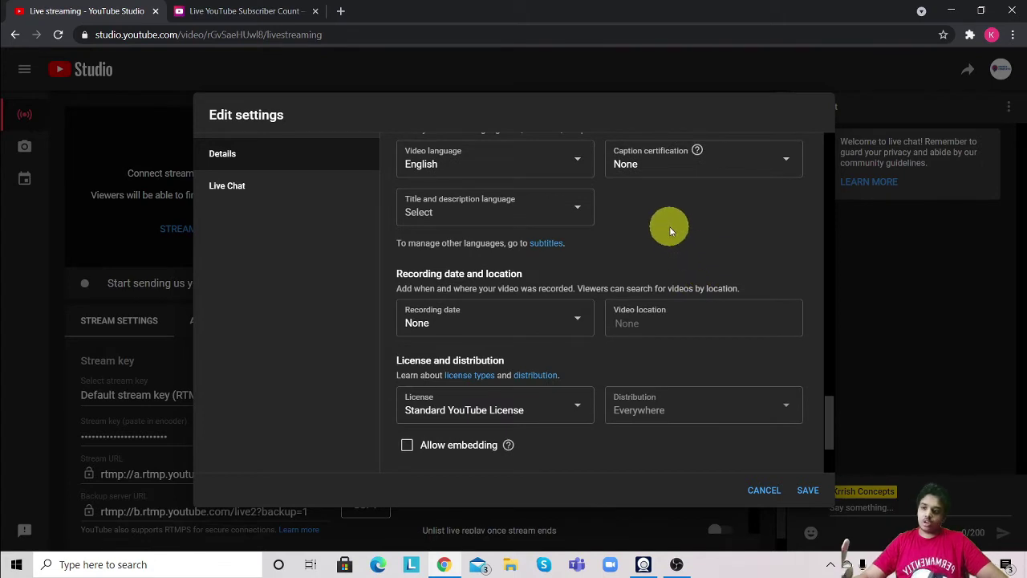
pyautogui.scroll(-2, 656, 245)
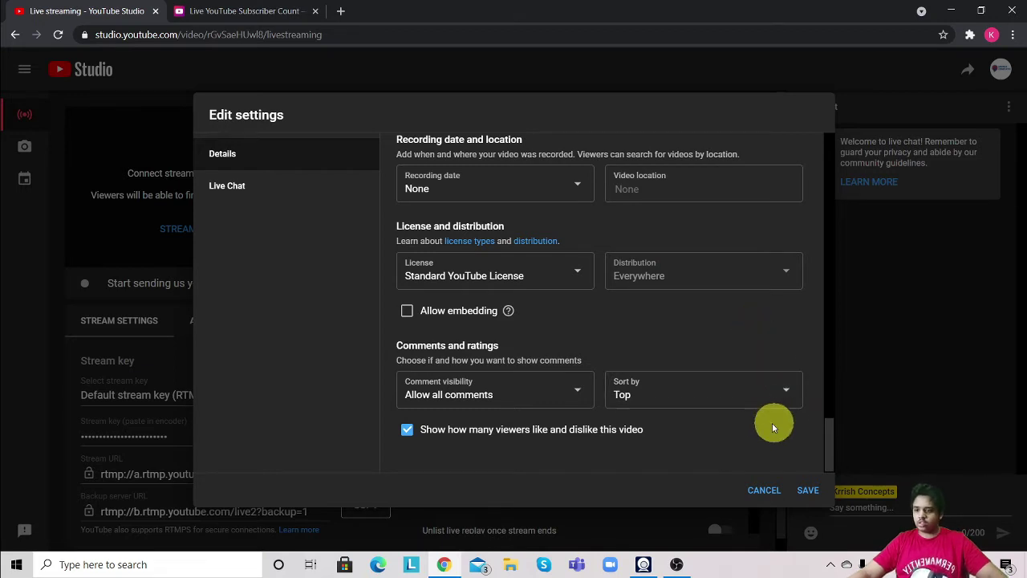
pyautogui.click(813, 490)
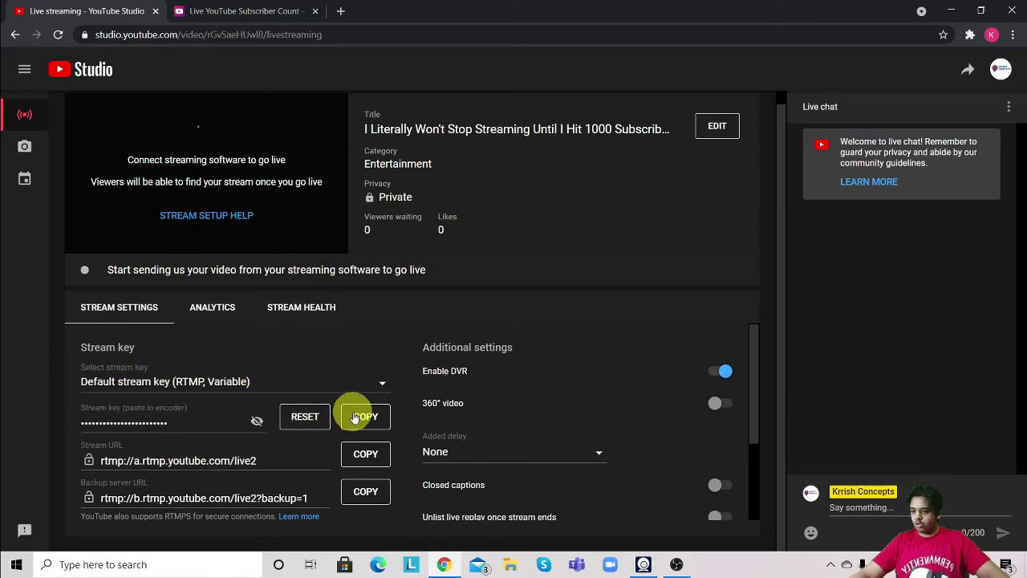
# Switch to OBS Studio and set the streaming service to YouTube - RTMP in the stream settings
pyautogui.click(679, 566)
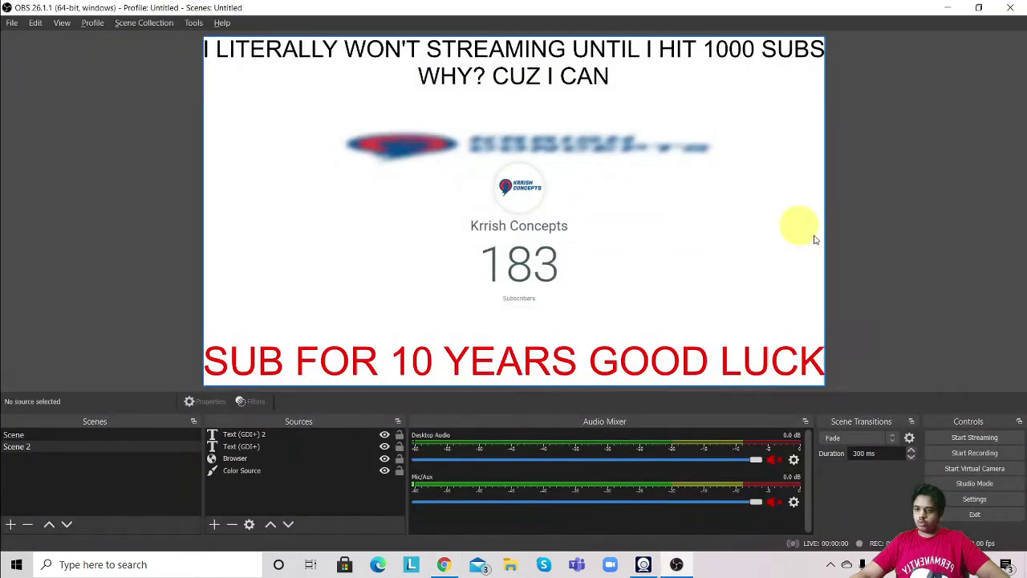
pyautogui.click(999, 502)
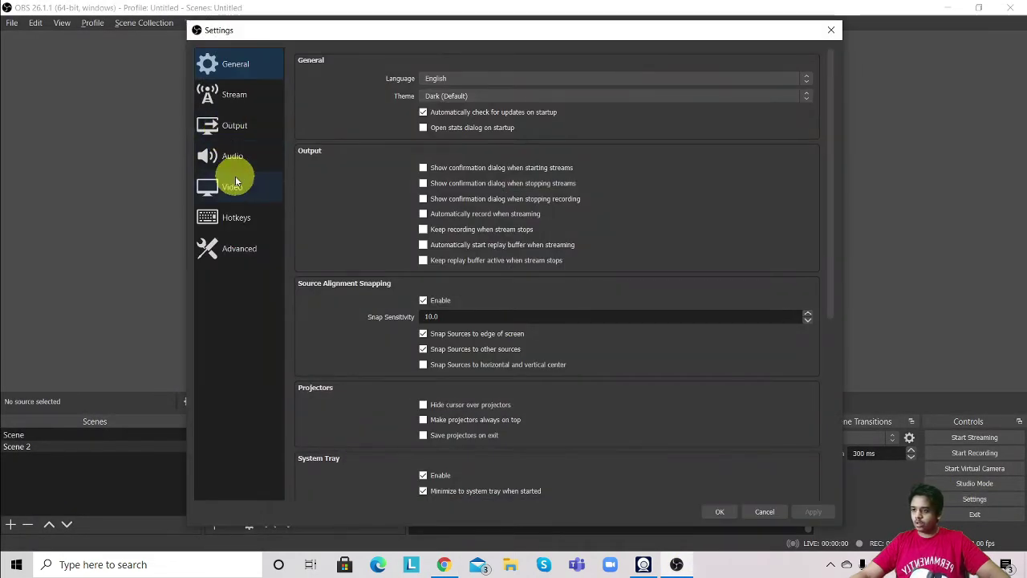
pyautogui.click(239, 96)
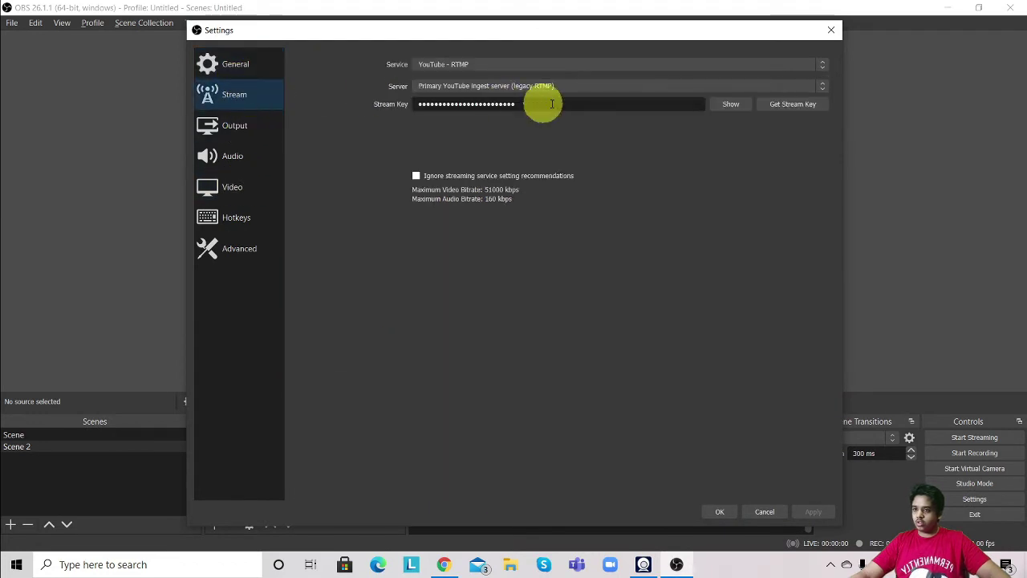
pyautogui.click(470, 65)
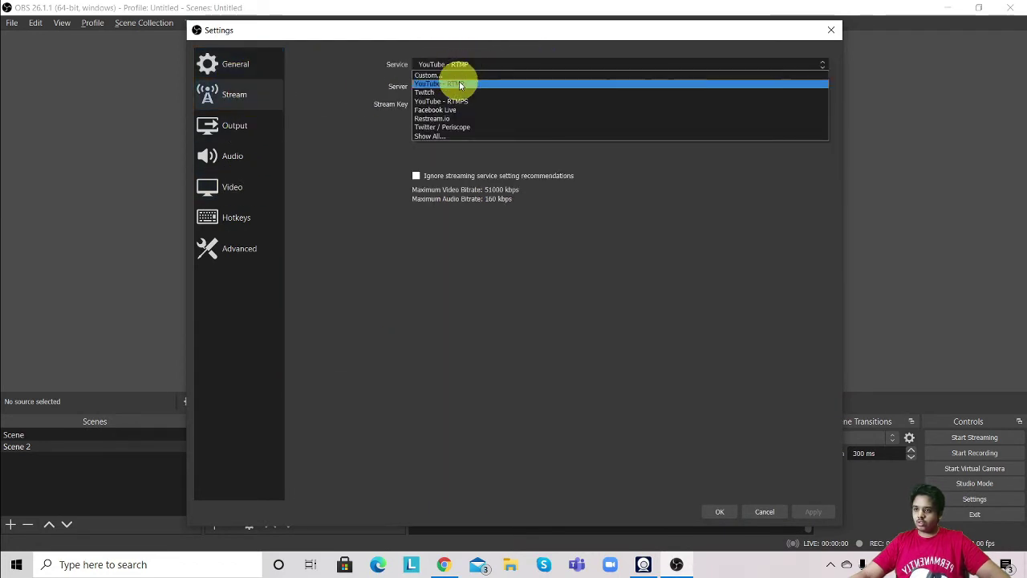
pyautogui.click(460, 84)
pyautogui.moveTo(539, 104); pyautogui.dragTo(390, 89)
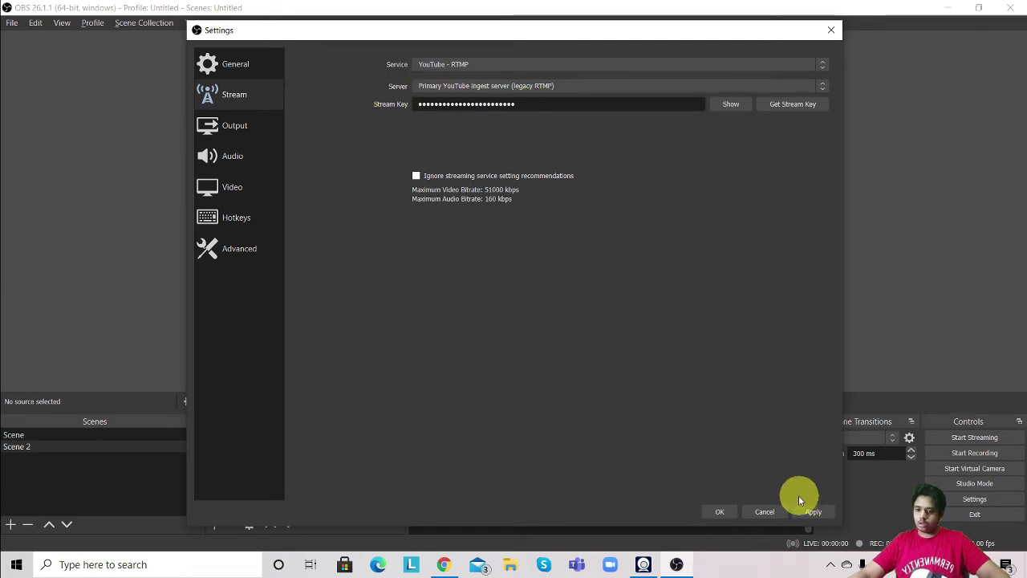
pyautogui.click(725, 512)
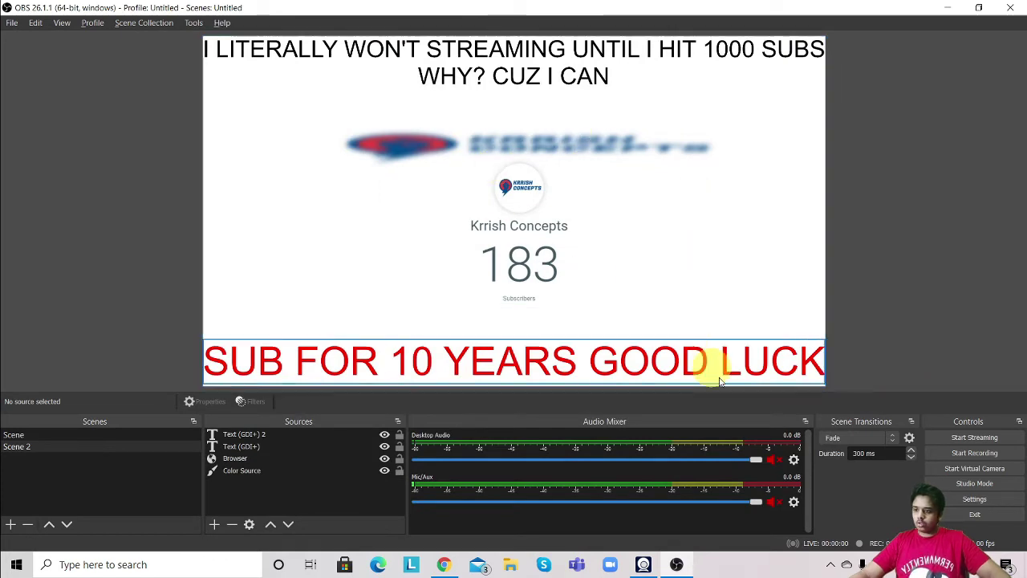
# Start streaming from OBS Studio and switch to YouTube Studio in Chrome to check the live preview
pyautogui.hotkey('alt', 'Tab')
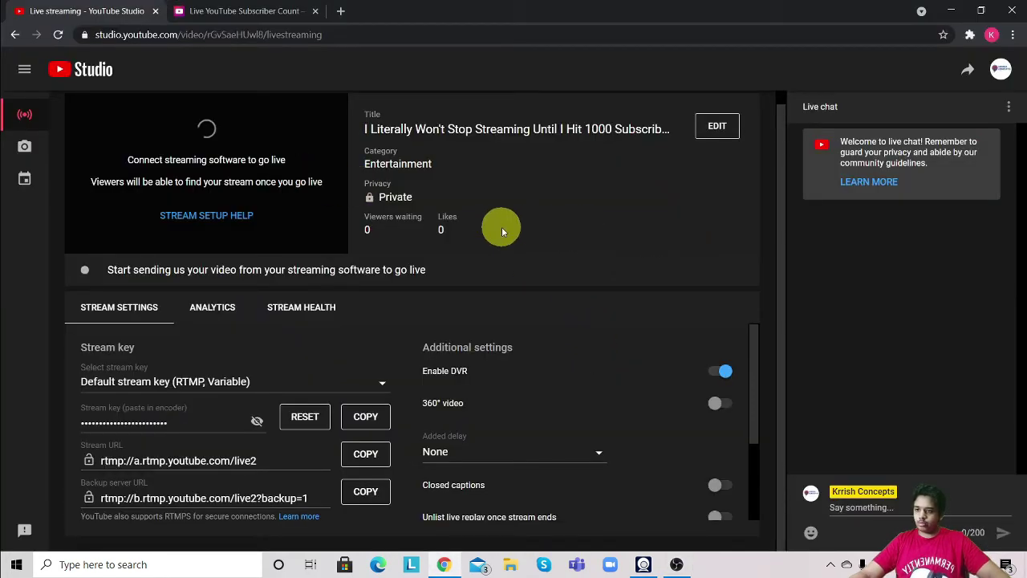
pyautogui.hotkey('alt', 'Tab')
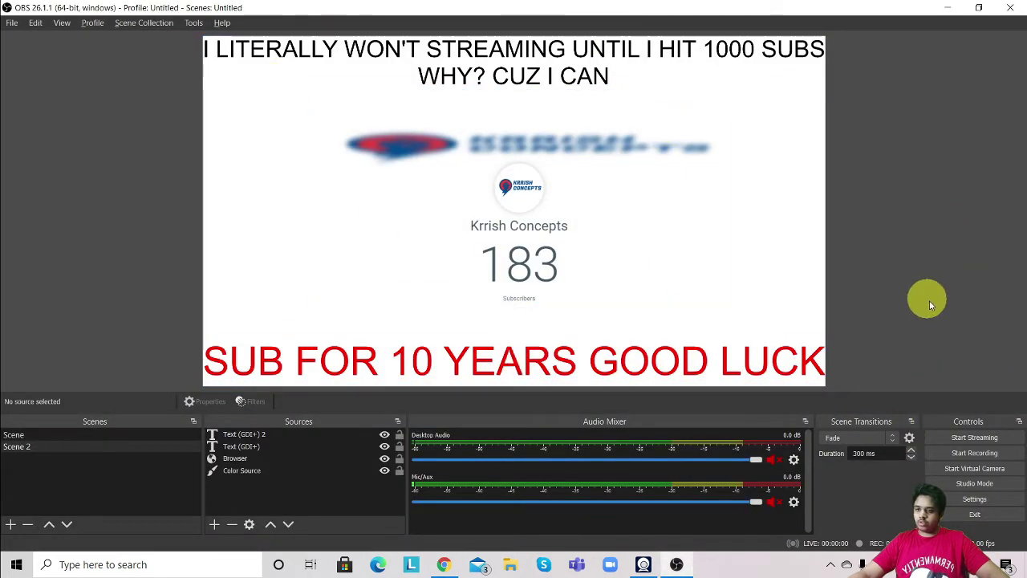
pyautogui.click(994, 439)
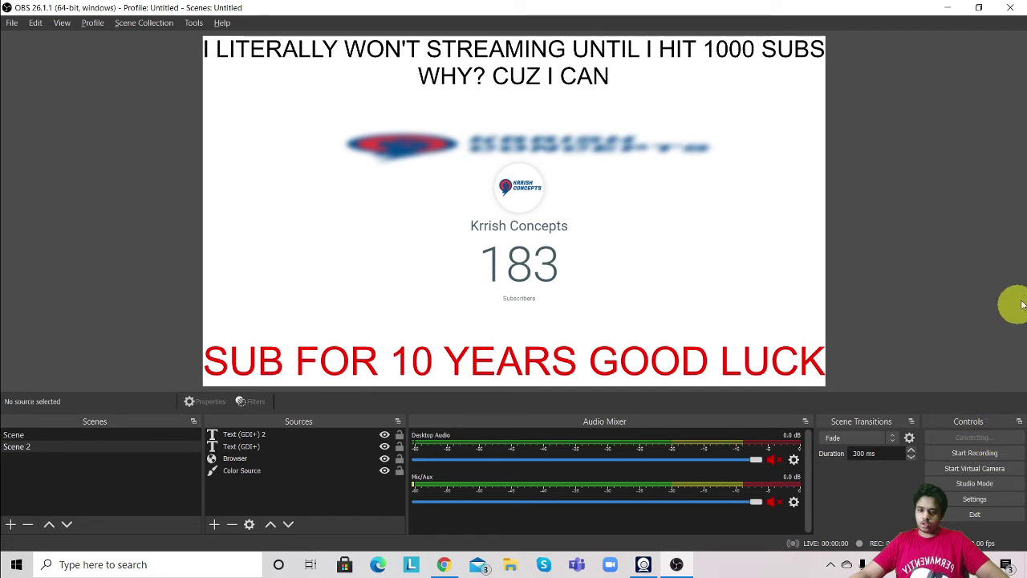
pyautogui.hotkey('alt', 'Tab')
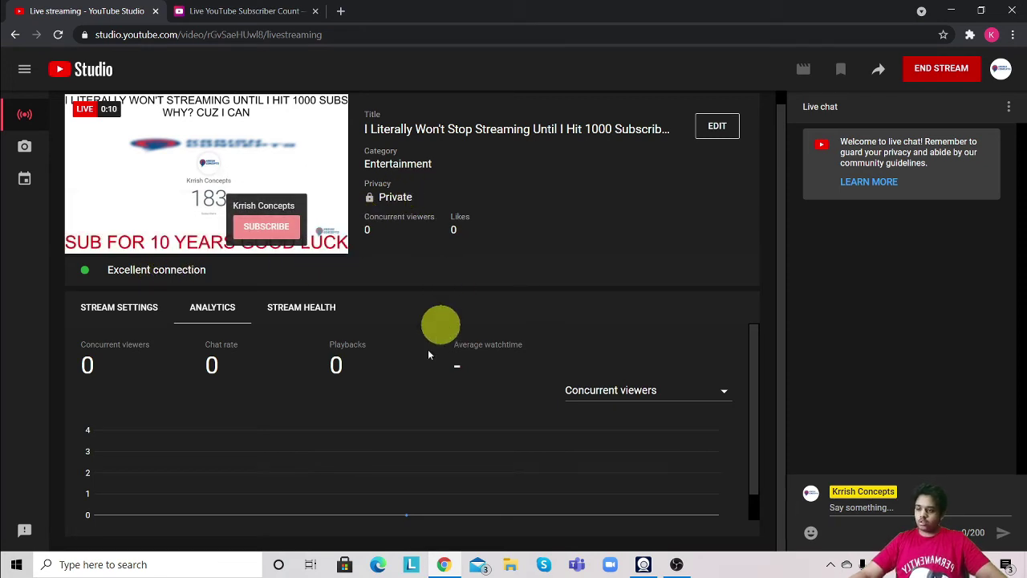
# View the "I Won't Stop Streaming TN" image from File Explorer's recent files and return to OBS Studio
pyautogui.click(512, 565)
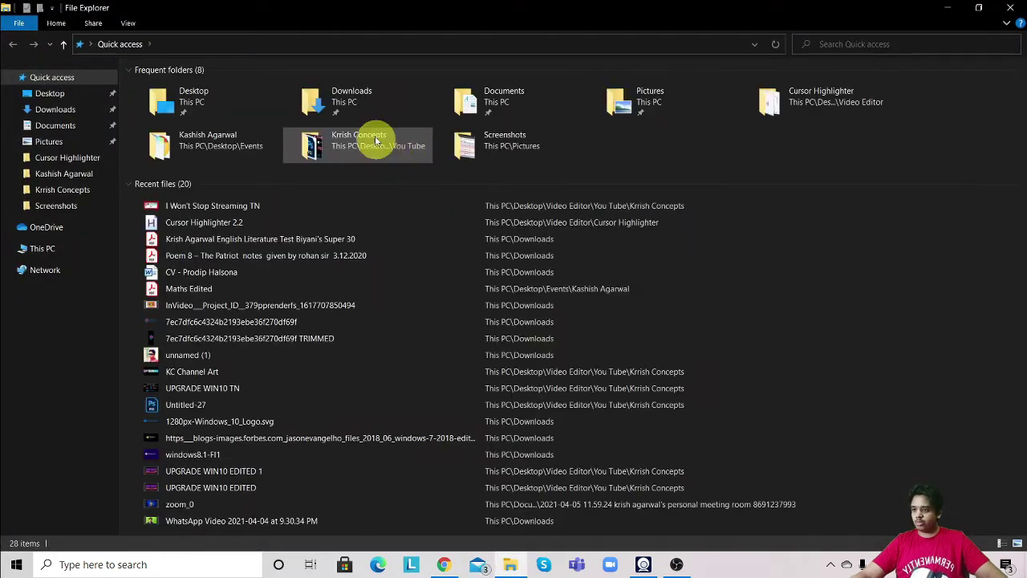
pyautogui.click(246, 205)
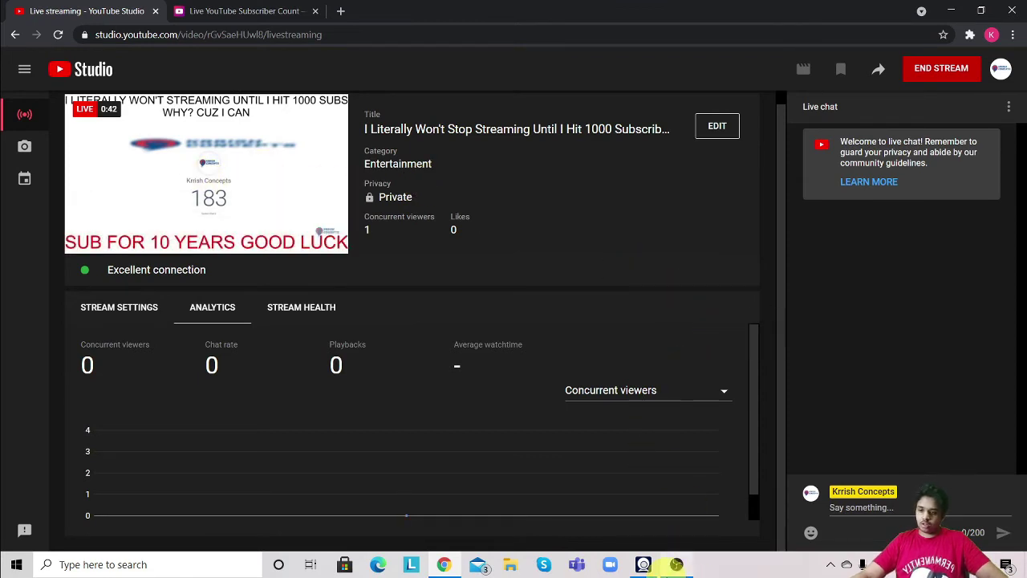
pyautogui.click(675, 565)
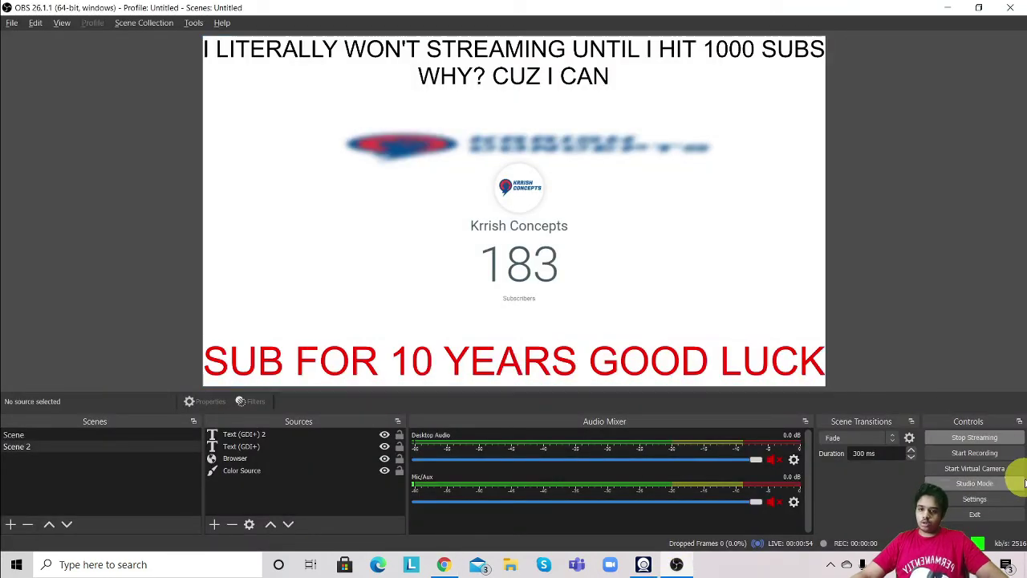
pyautogui.click(972, 483)
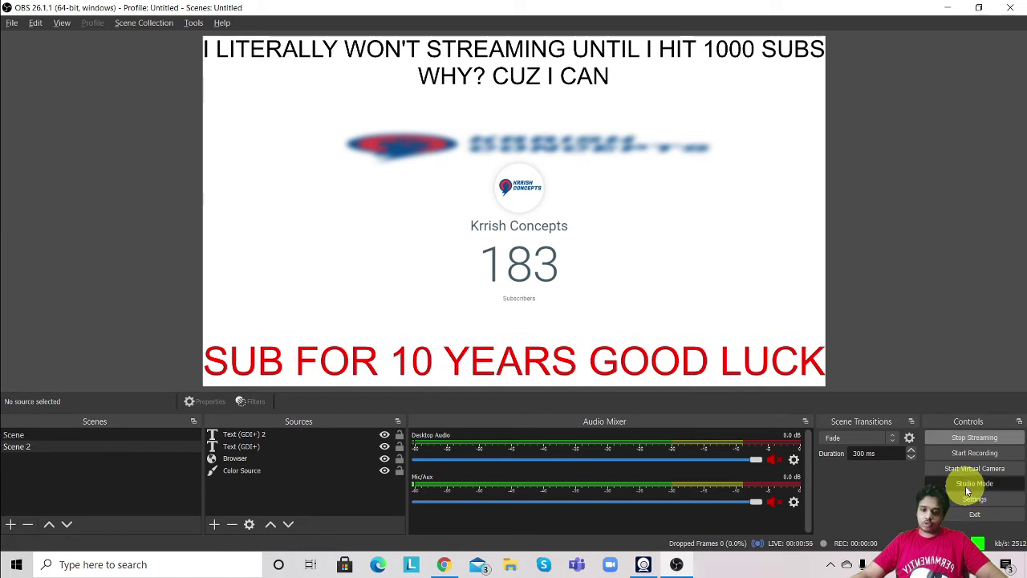